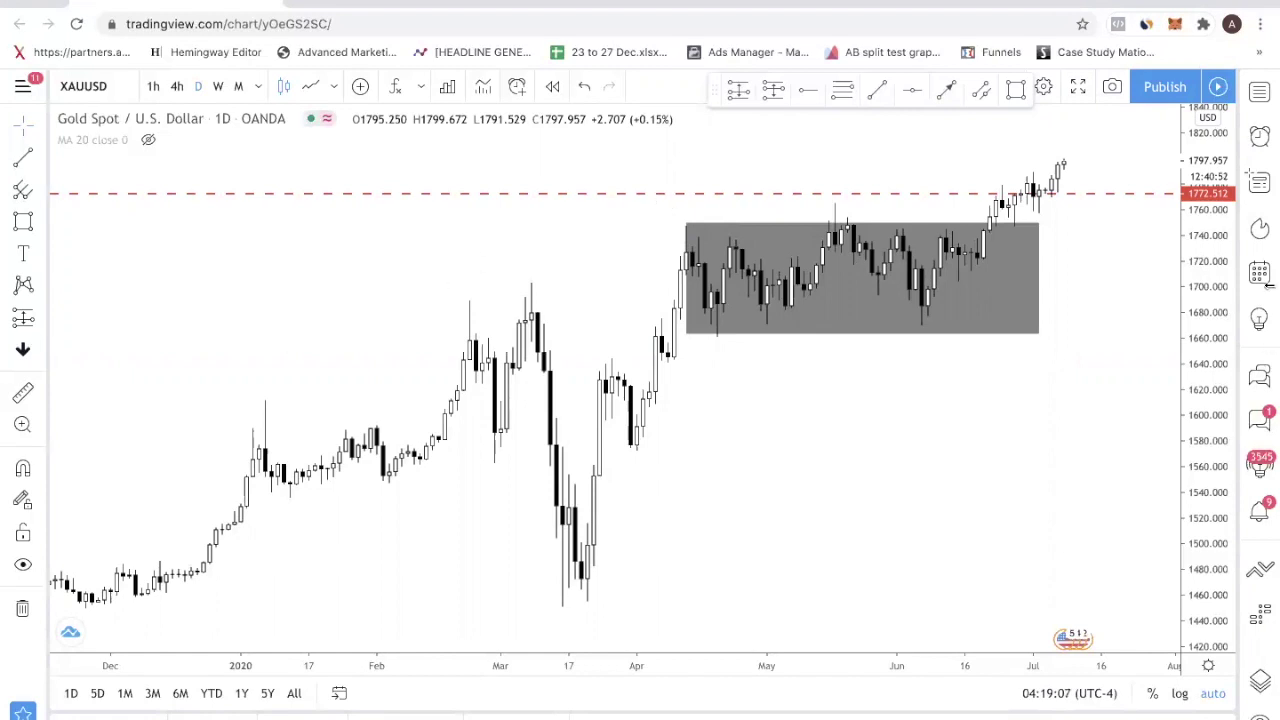
Draw a Fib Retracement in the empty area below the grey range box, from about 1483.7 up to about 1634.3
scroll(1041, 354, down, 1)
drag(1206, 319, 1202, 406)
scroll(931, 449, right, 3)
click(842, 89)
click(674, 519)
click(899, 346)
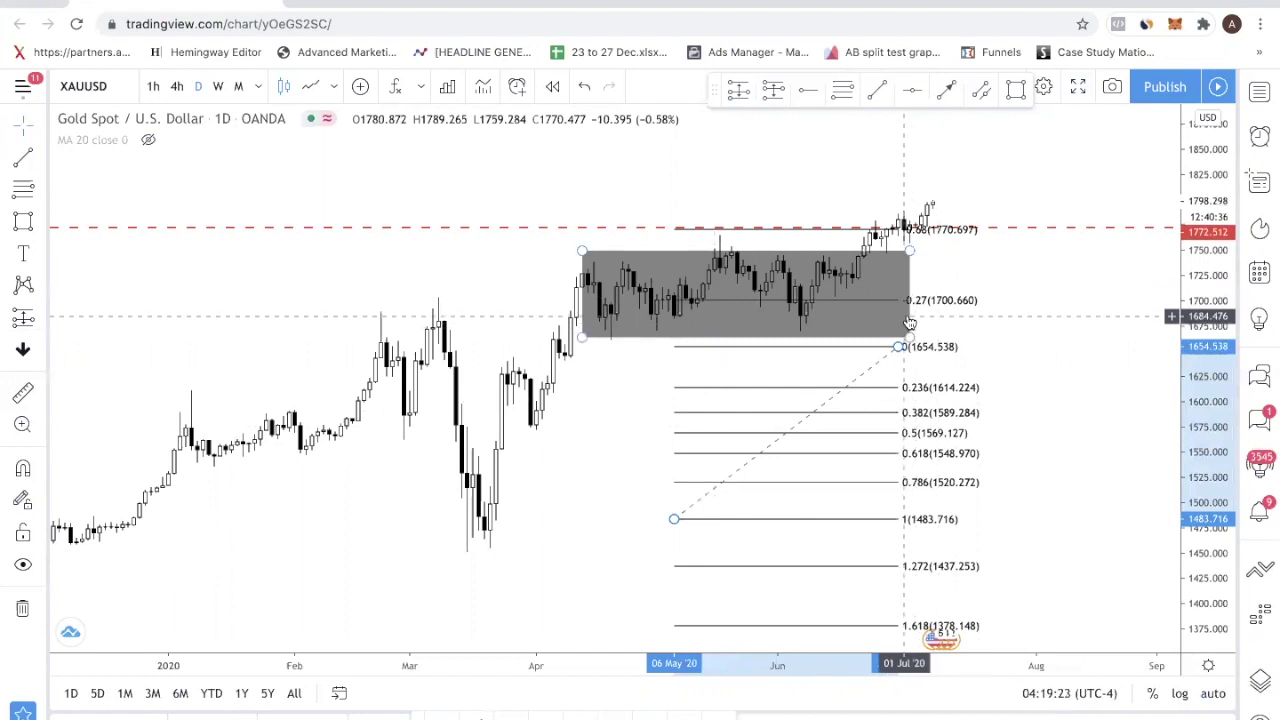
drag(902, 346, 870, 346)
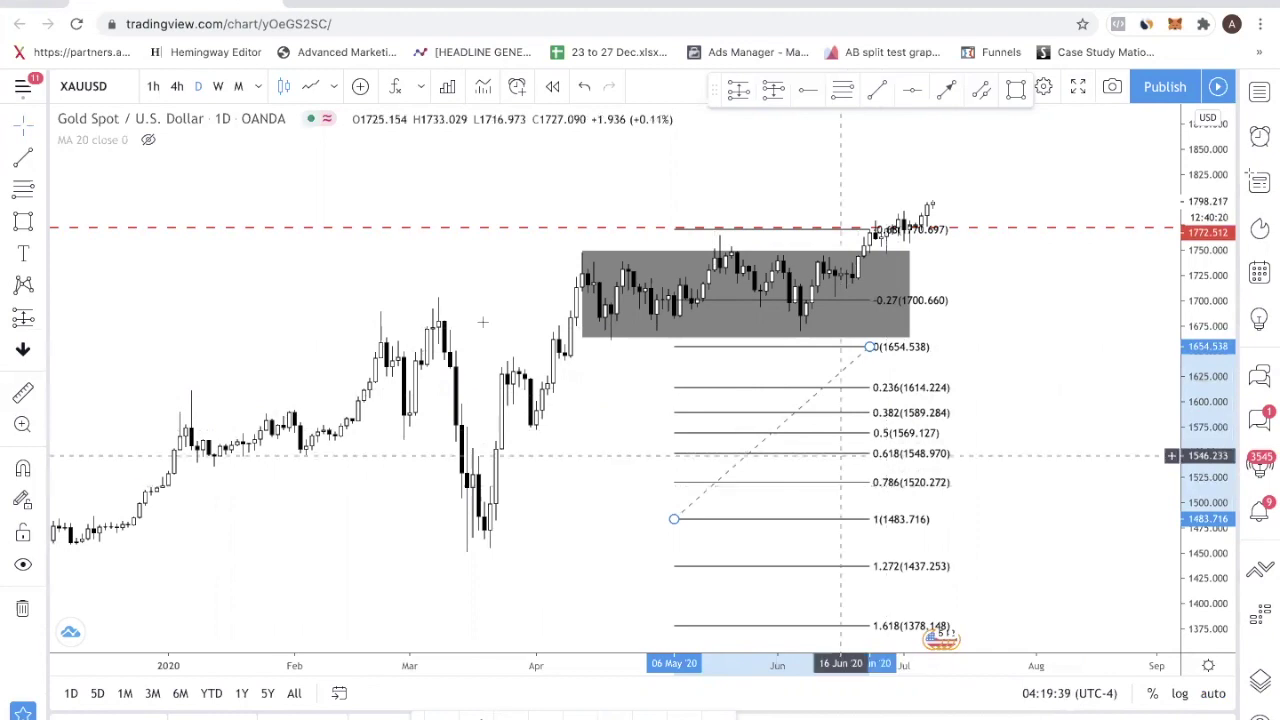
drag(871, 346, 806, 367)
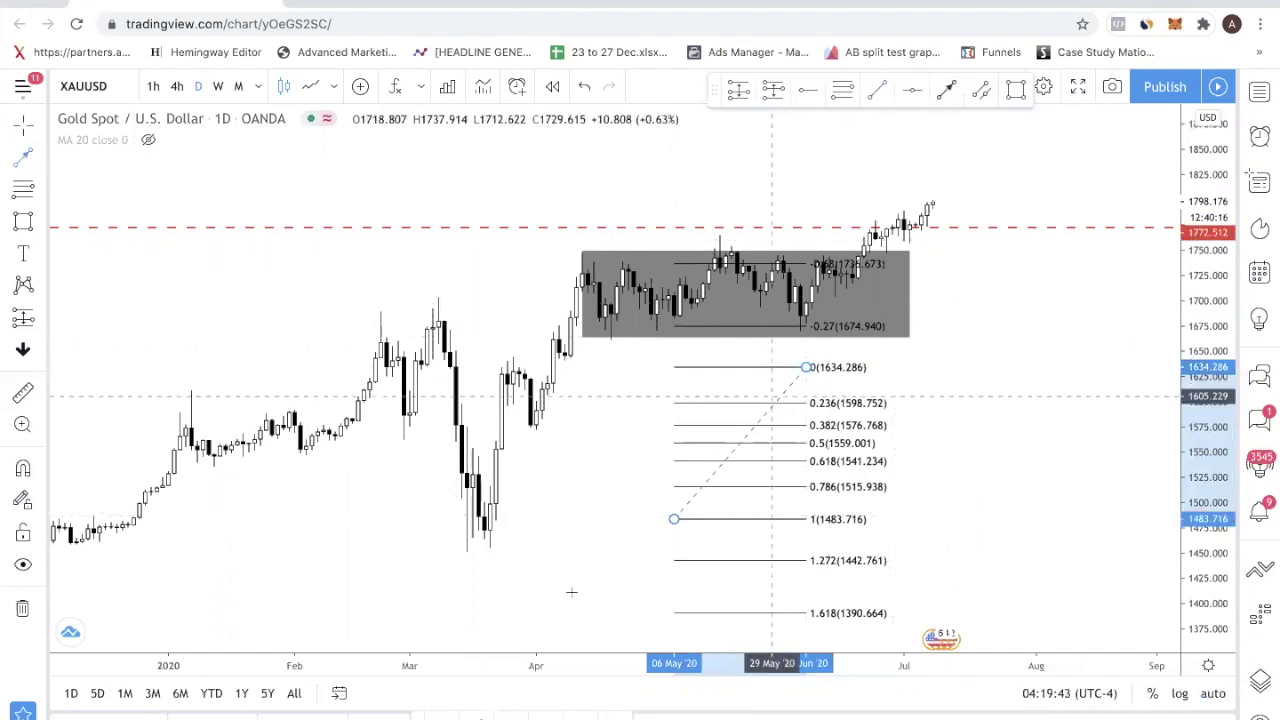
Draw a rising arrow and a falling arrow from its tip below the grey box, and delete the existing Fib retracement
click(621, 544)
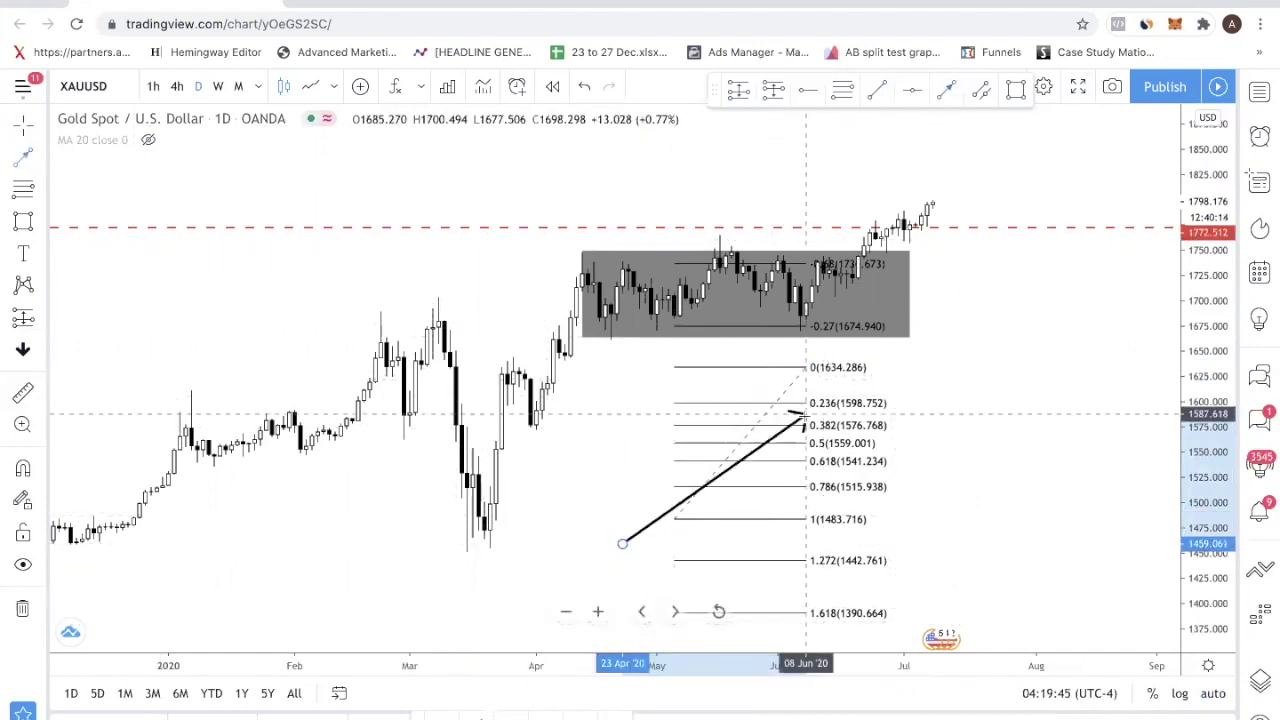
click(680, 379)
drag(757, 423, 918, 400)
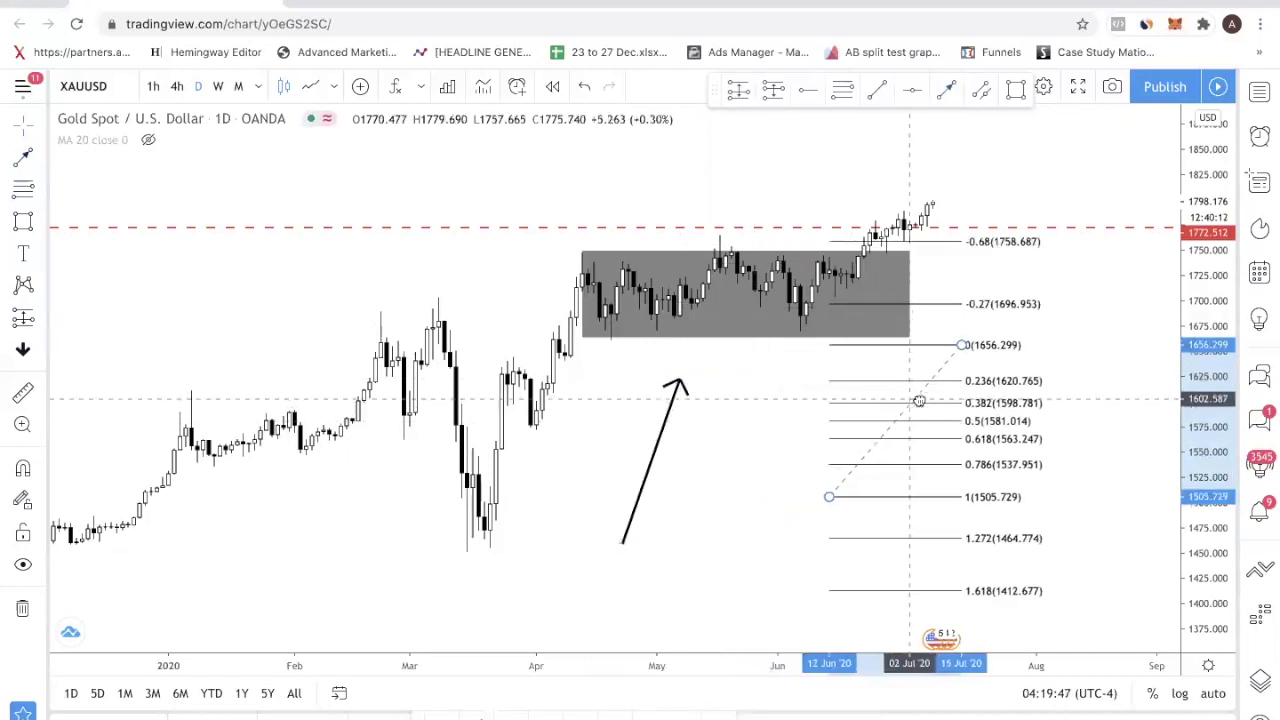
key(Delete)
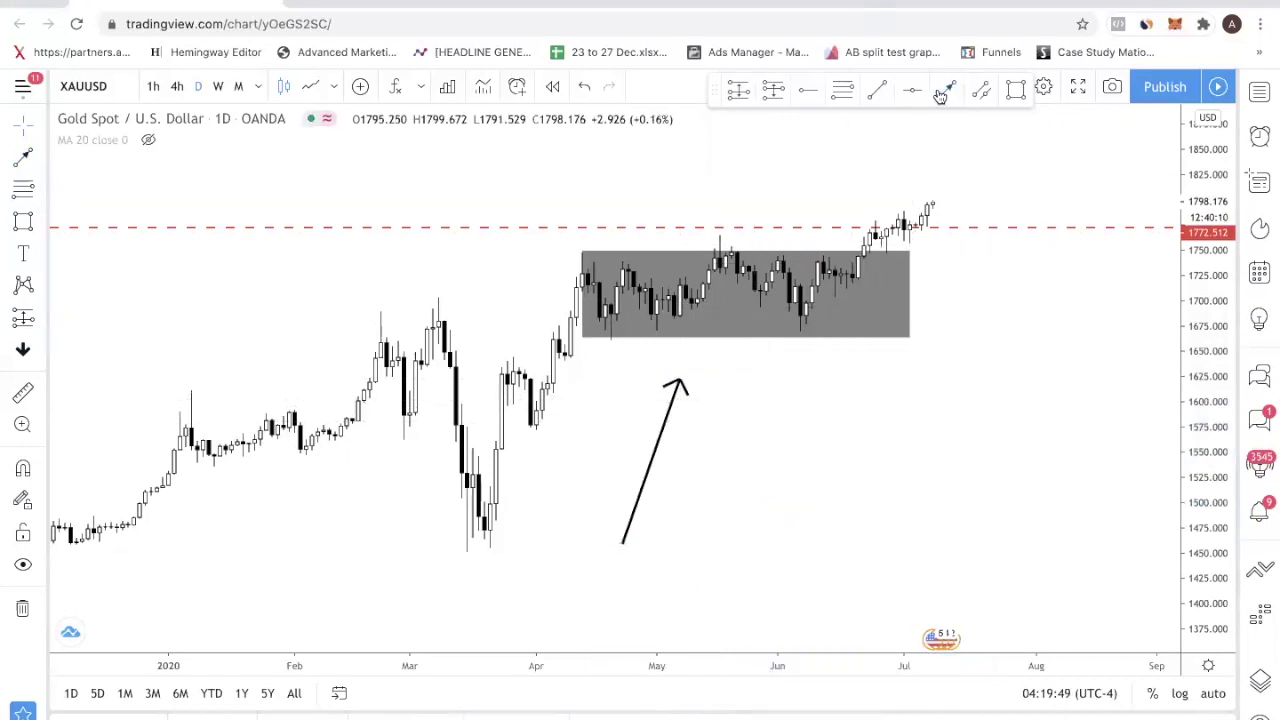
drag(680, 384, 718, 462)
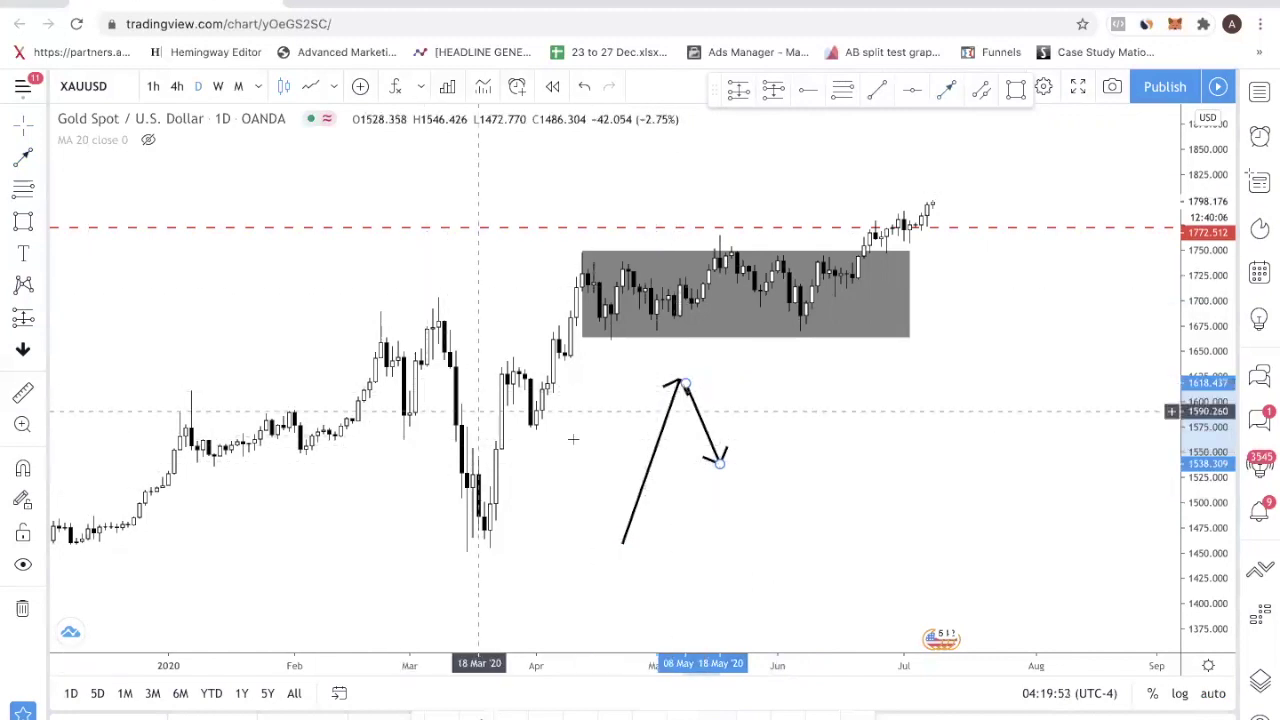
Draw a Fib Retracement from the rising arrow's base at about 1458.2 to its tip height at about 1621.1
click(23, 189)
click(622, 544)
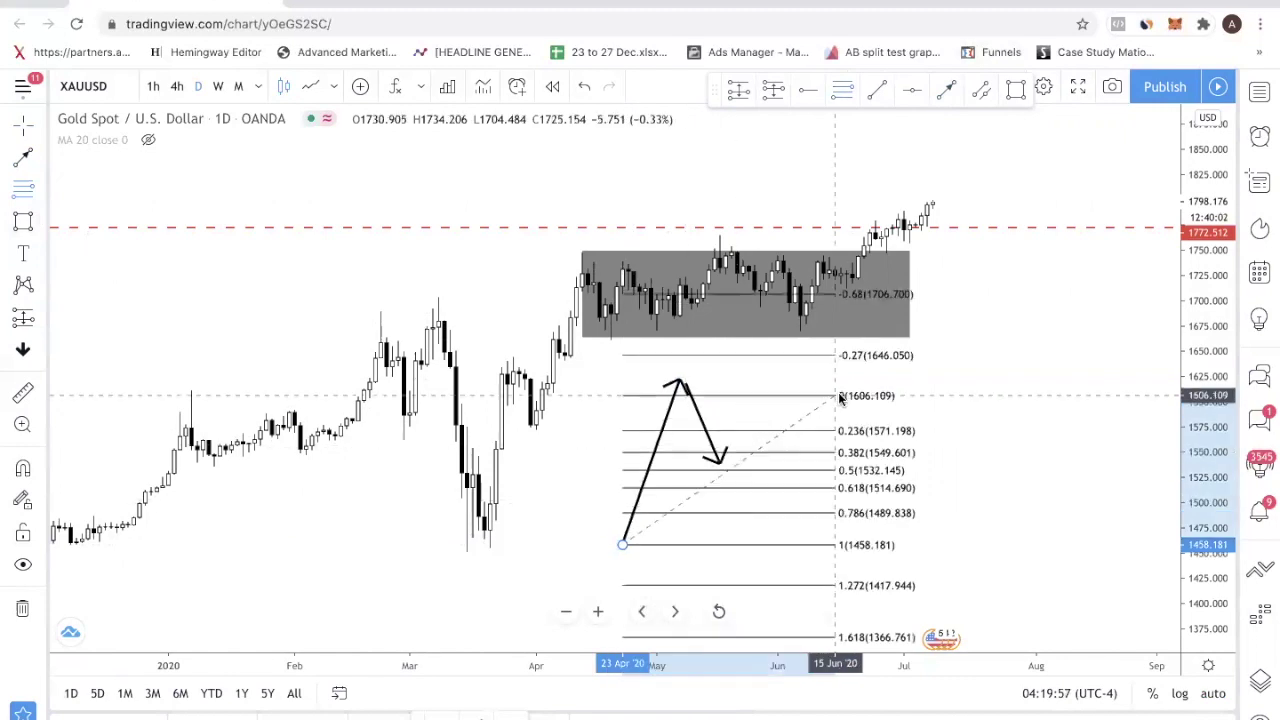
click(864, 380)
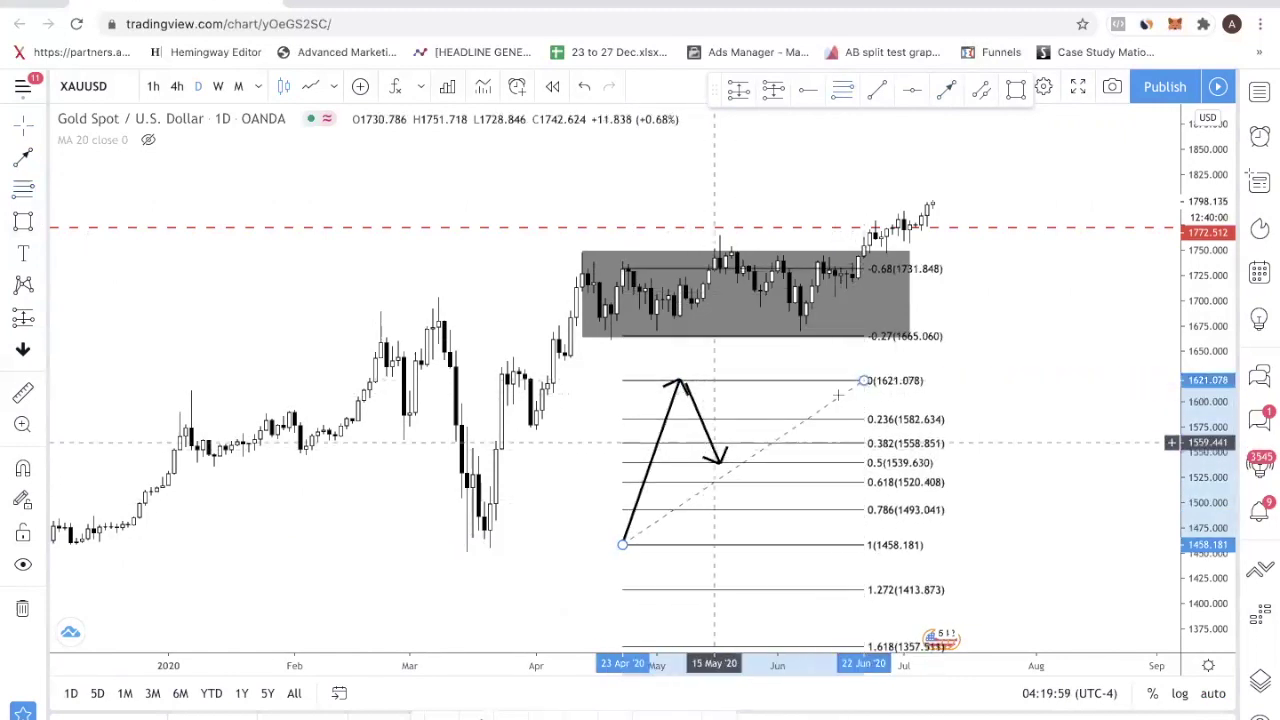
Extend the falling arrow so that its head ends on the 0.618 retracement level
click(717, 465)
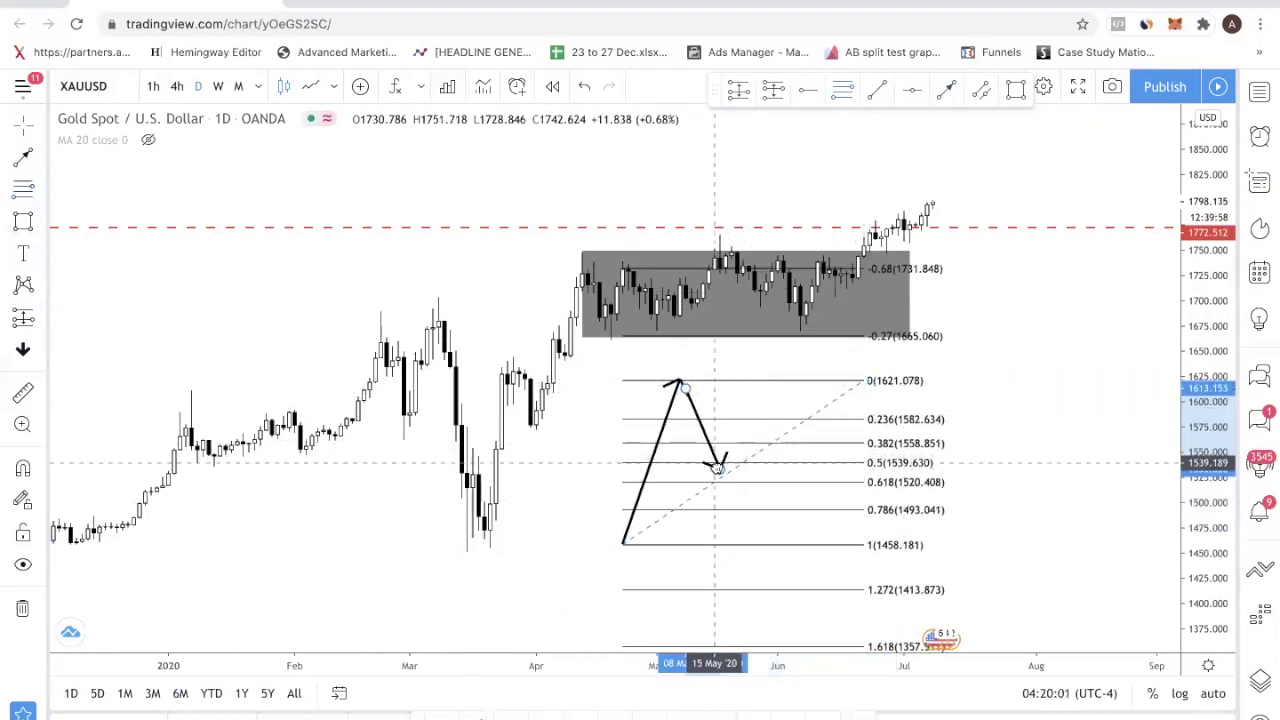
click(692, 450)
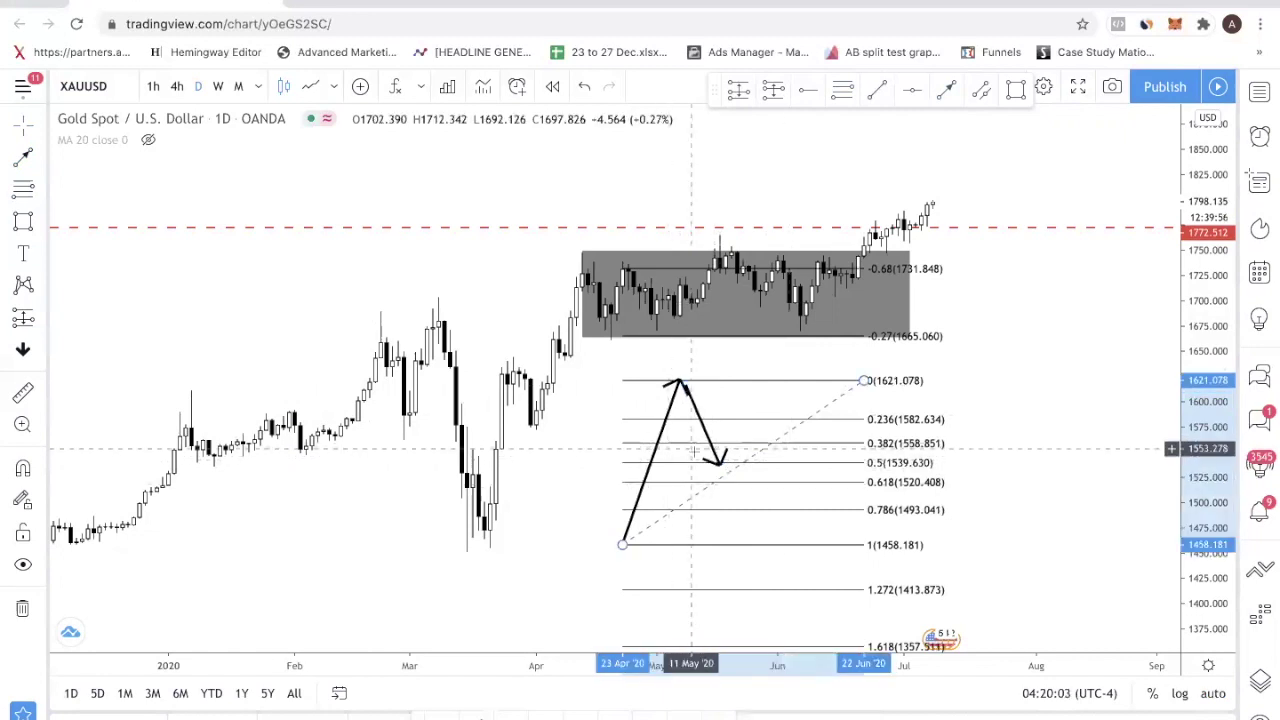
drag(718, 463, 715, 481)
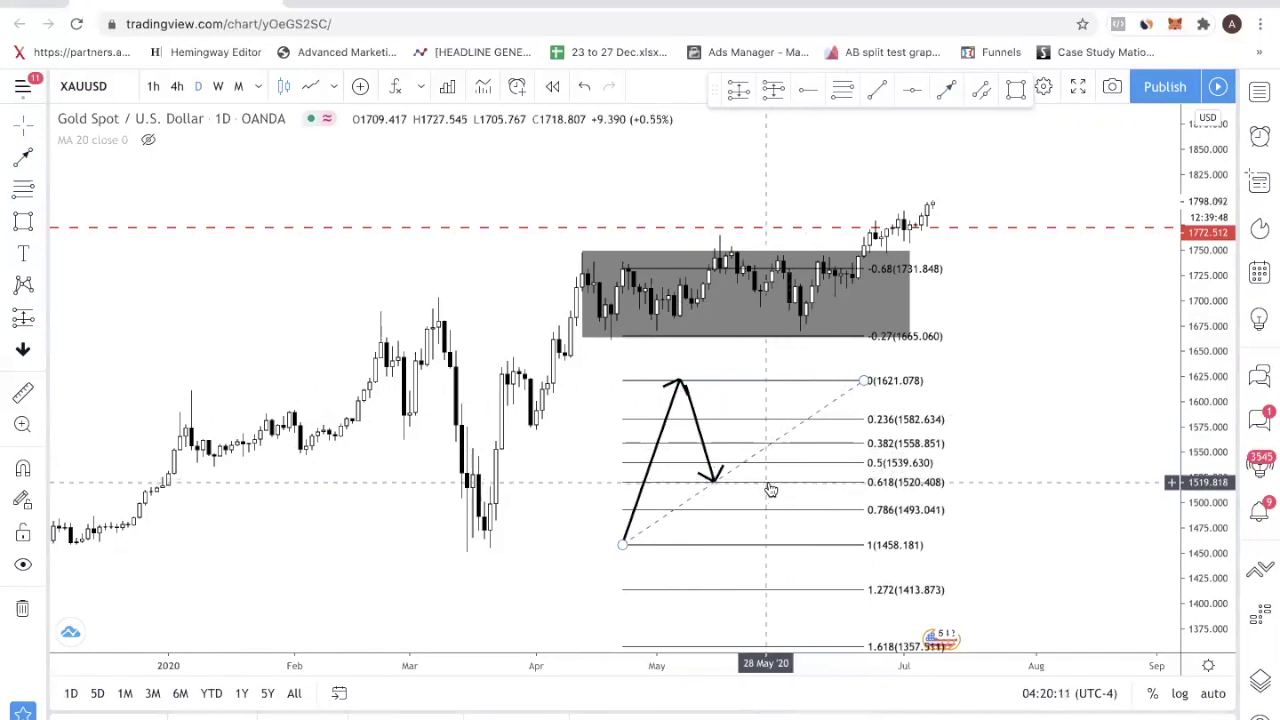
Draw a second falling arrow from the rising arrow's tip down to the 0.786 retracement level
click(23, 157)
click(680, 384)
click(697, 510)
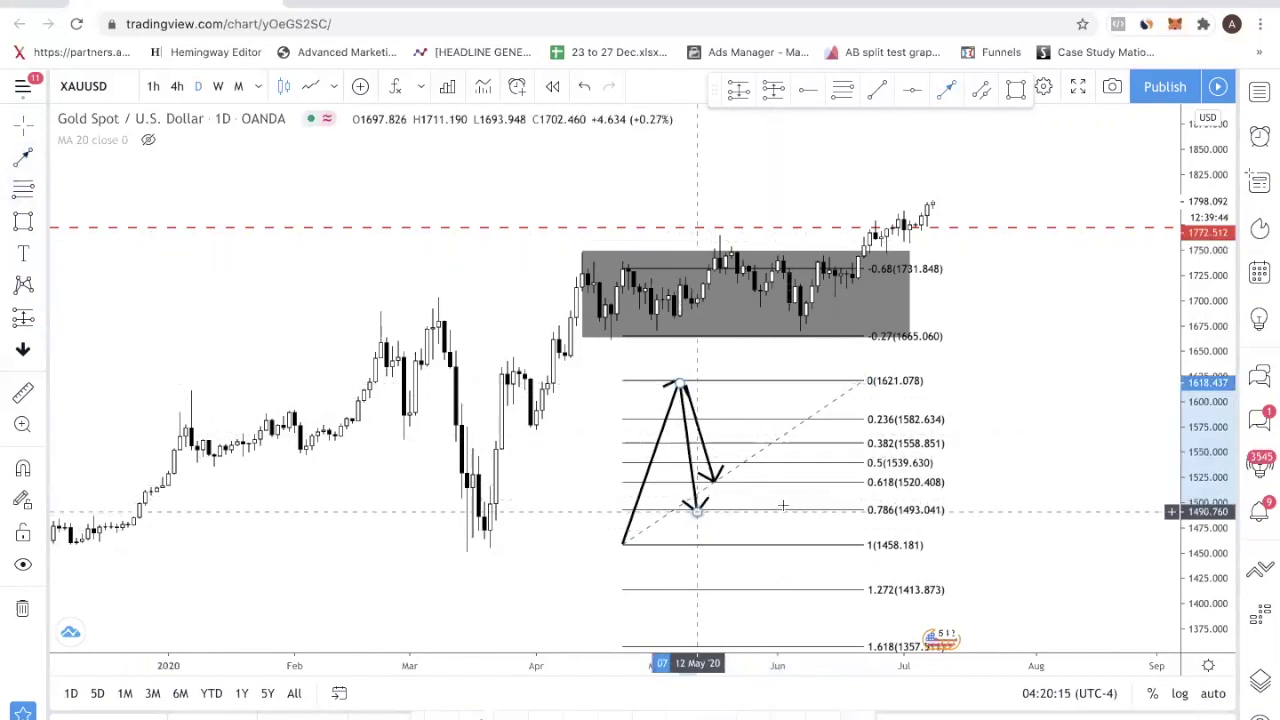
click(783, 507)
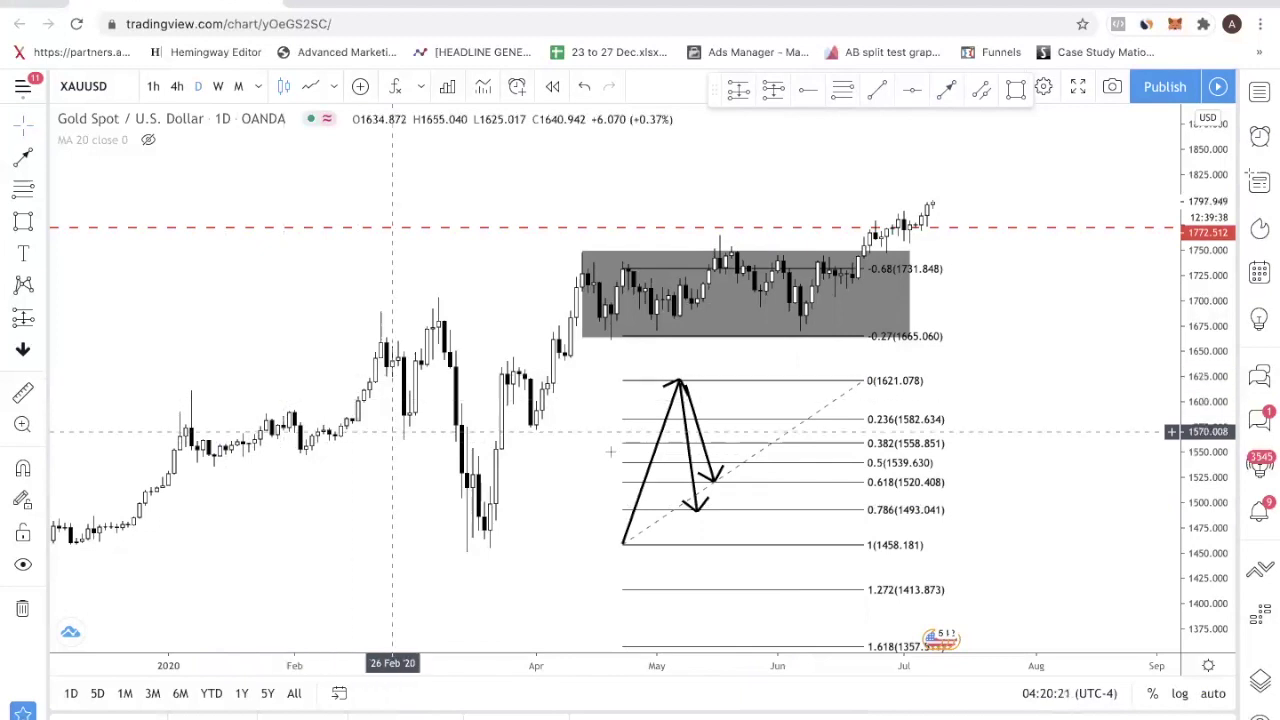
click(733, 511)
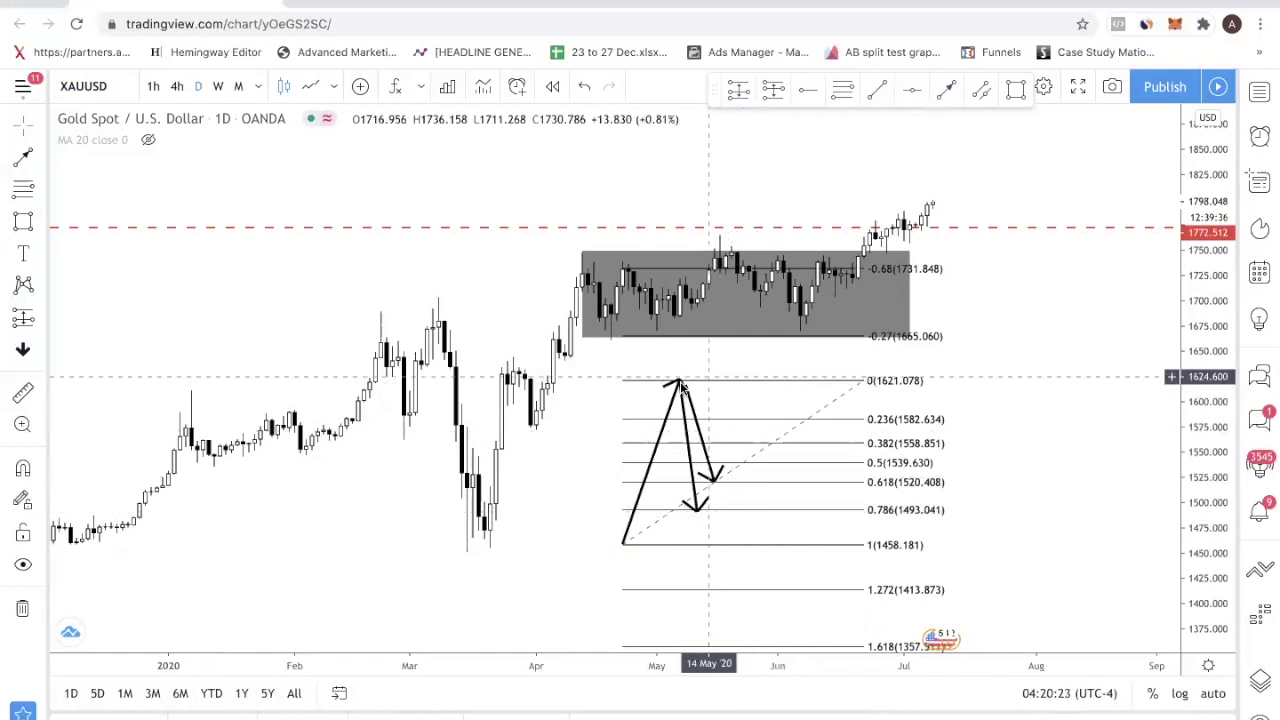
click(668, 470)
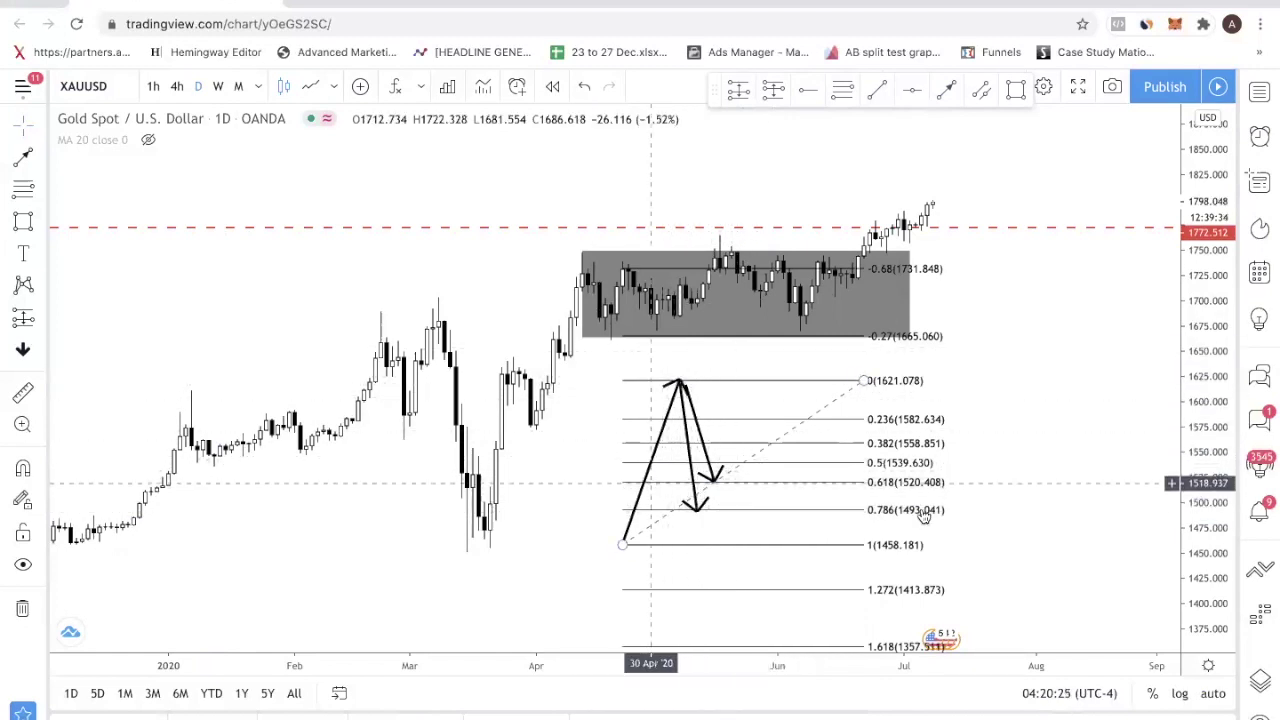
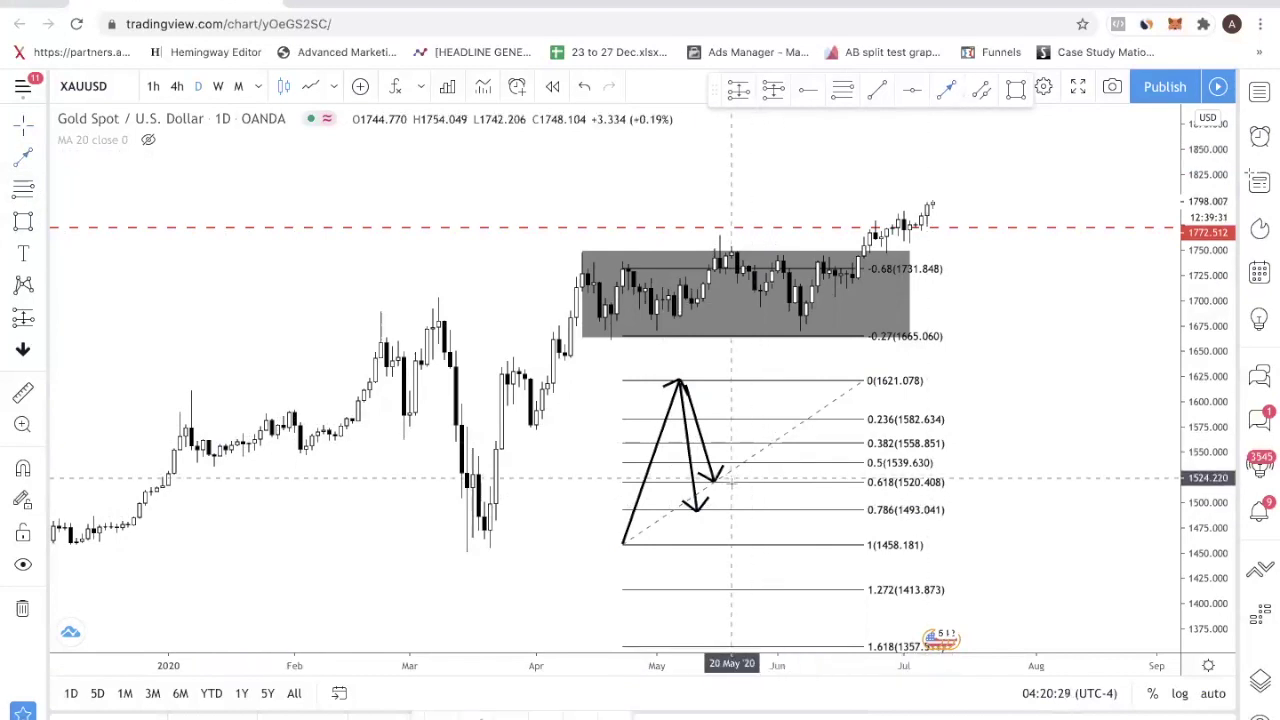
Draw two rising arrows, one from near the 0.618 level and one from near the 0.786 level, up to around the -0.27 extension level
click(777, 340)
click(946, 90)
click(737, 503)
click(835, 343)
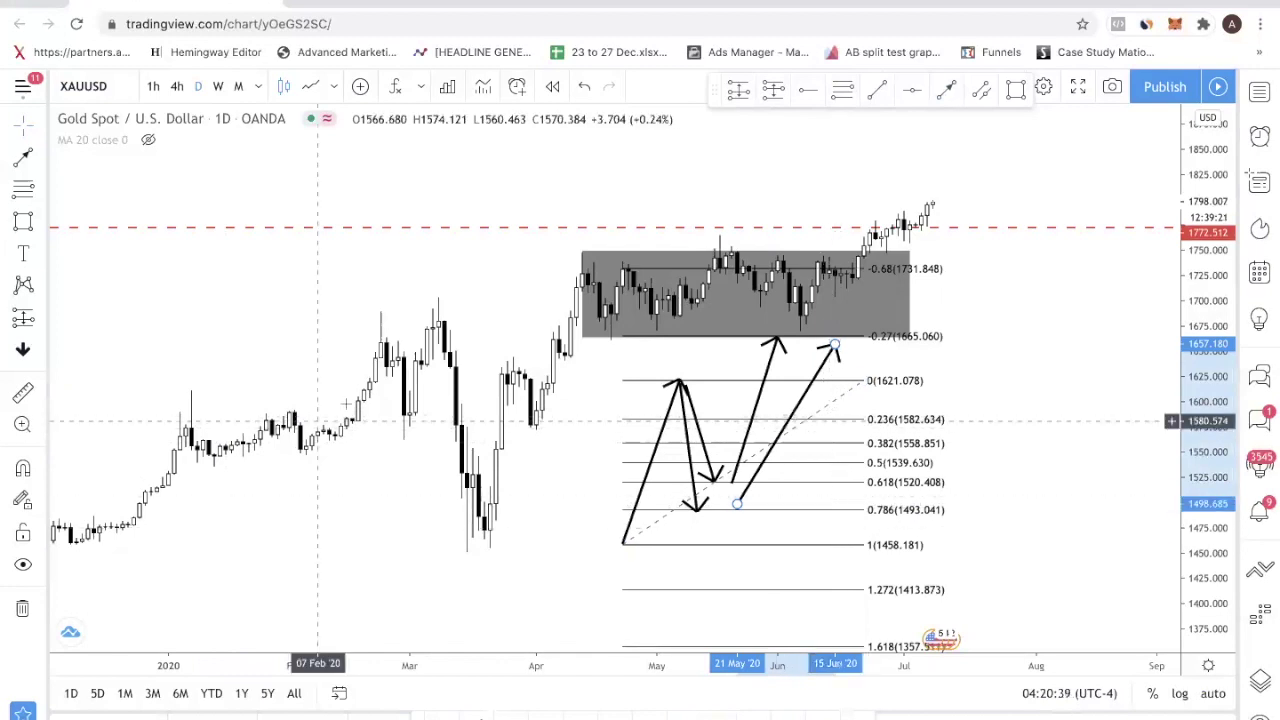
Remove all drawings from the XAUUSD daily chart
right_click(566, 358)
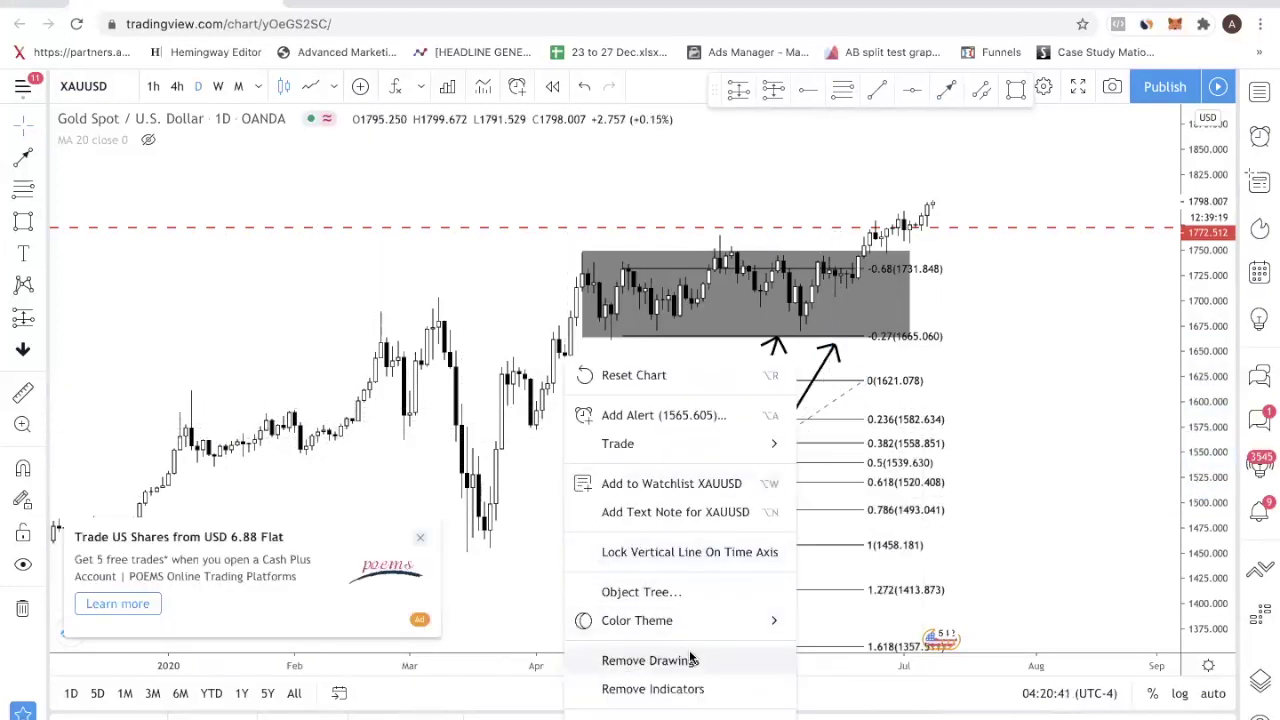
click(648, 660)
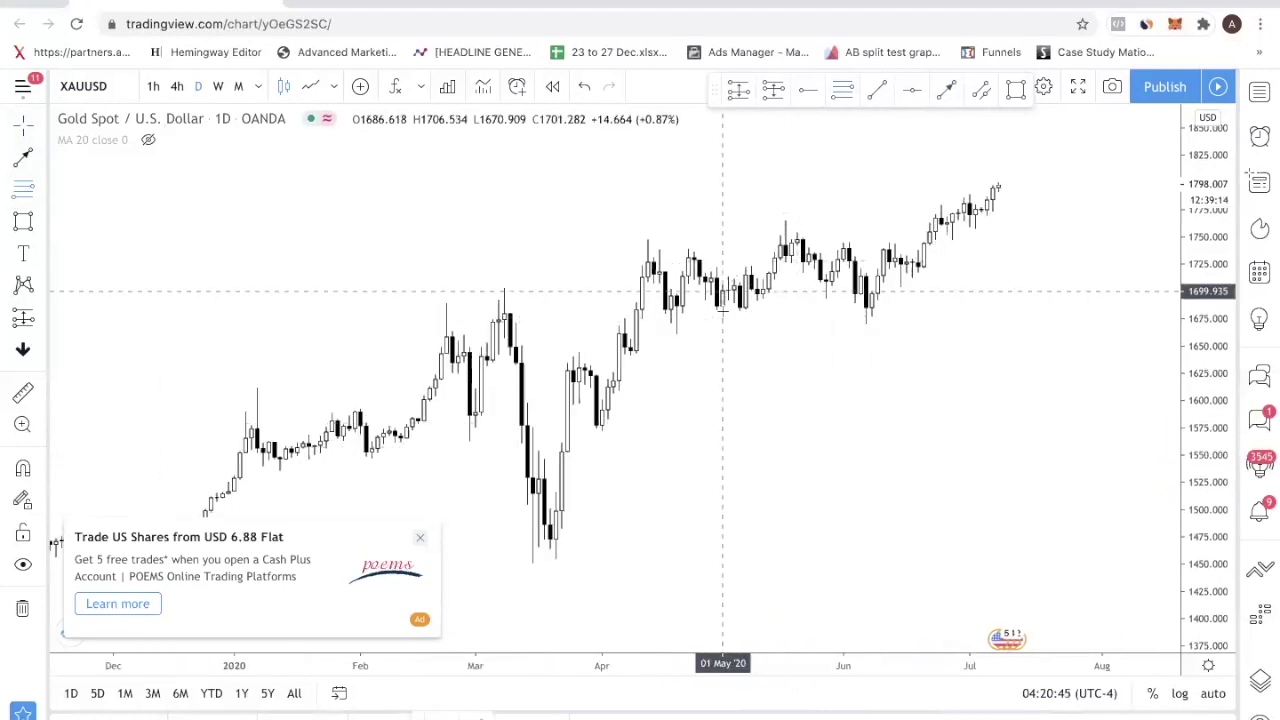
Draw Fib retracements from the 22 April low at about 1664.1 to the May high at about 1766.0, and from that high to about 1673.9 in June
click(682, 330)
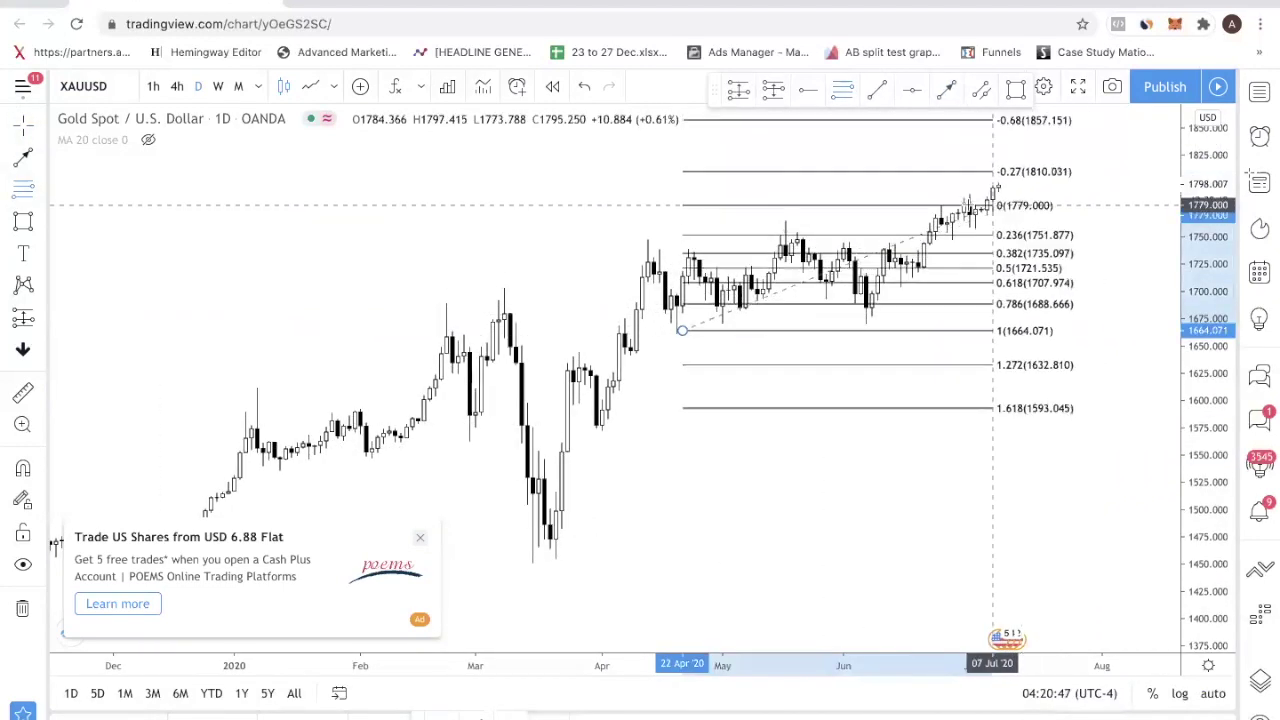
click(866, 219)
click(774, 219)
click(868, 320)
Draw a Fib Retracement from the 9 March high at about 1698.3 to the March low at about 1453.0, and remove it
click(18, 194)
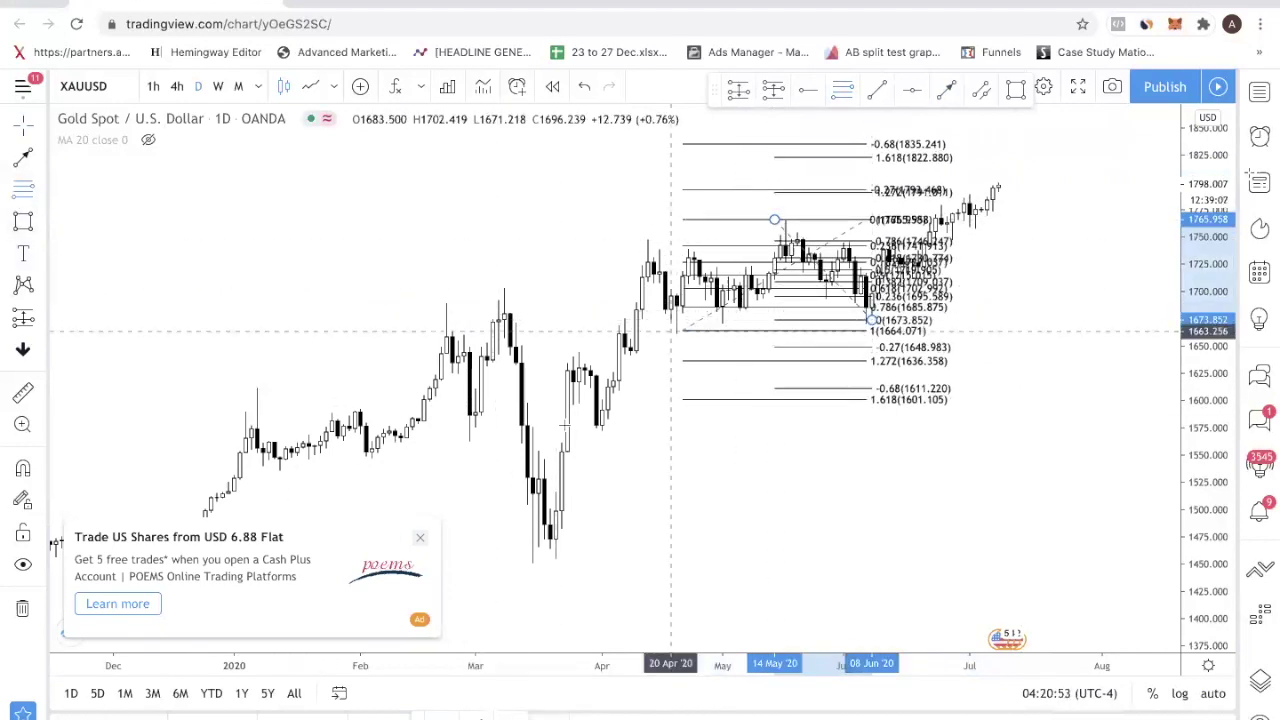
click(504, 293)
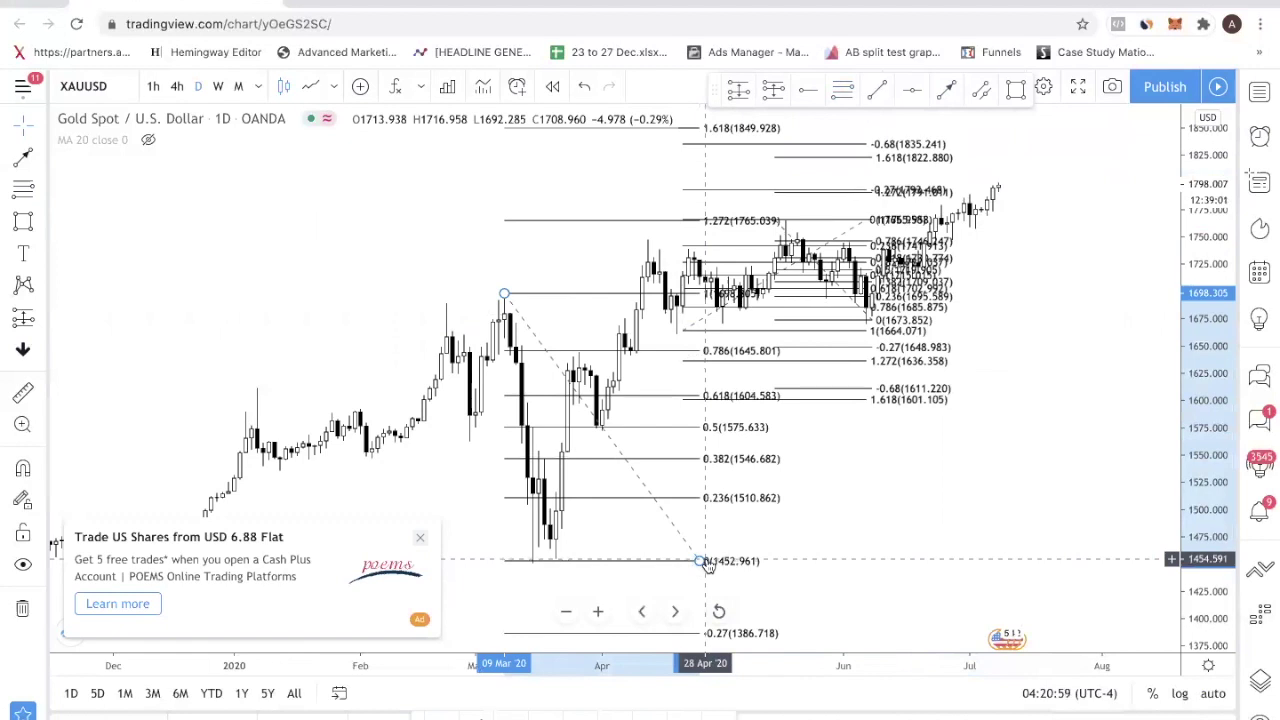
key(Escape)
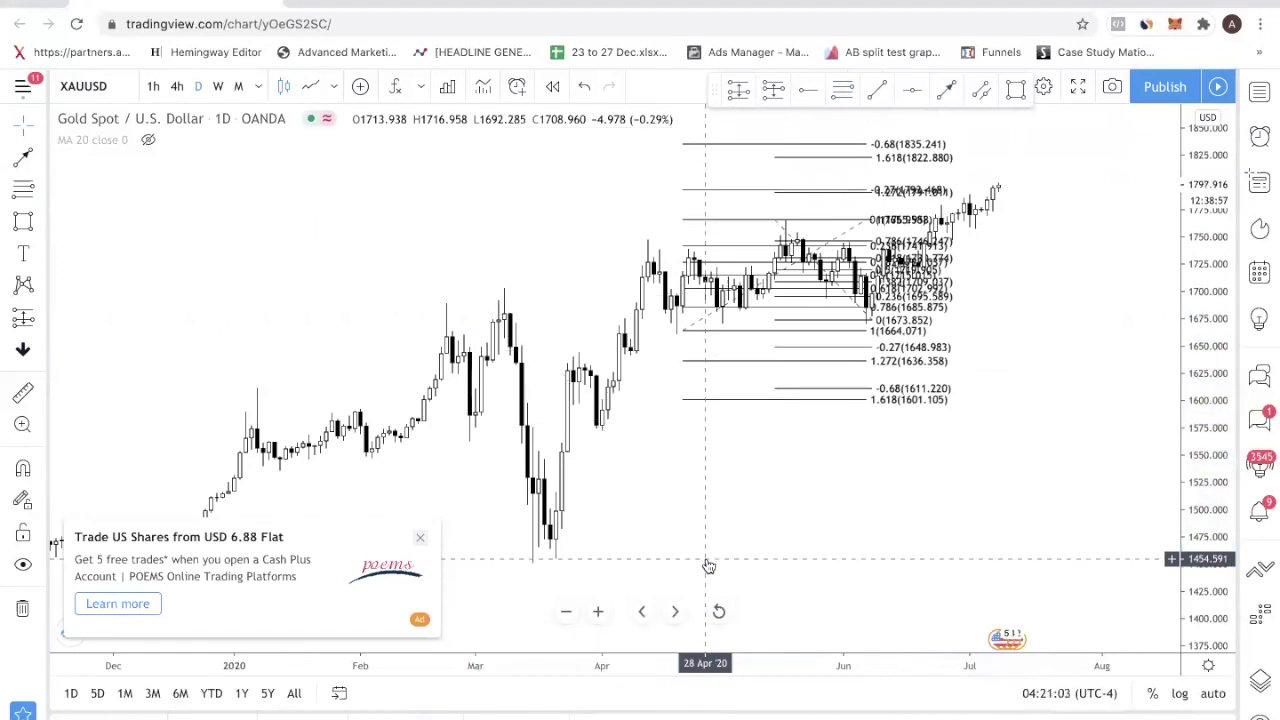
Delete the two remaining Fib retracements over the April to June price range
click(869, 225)
key(Delete)
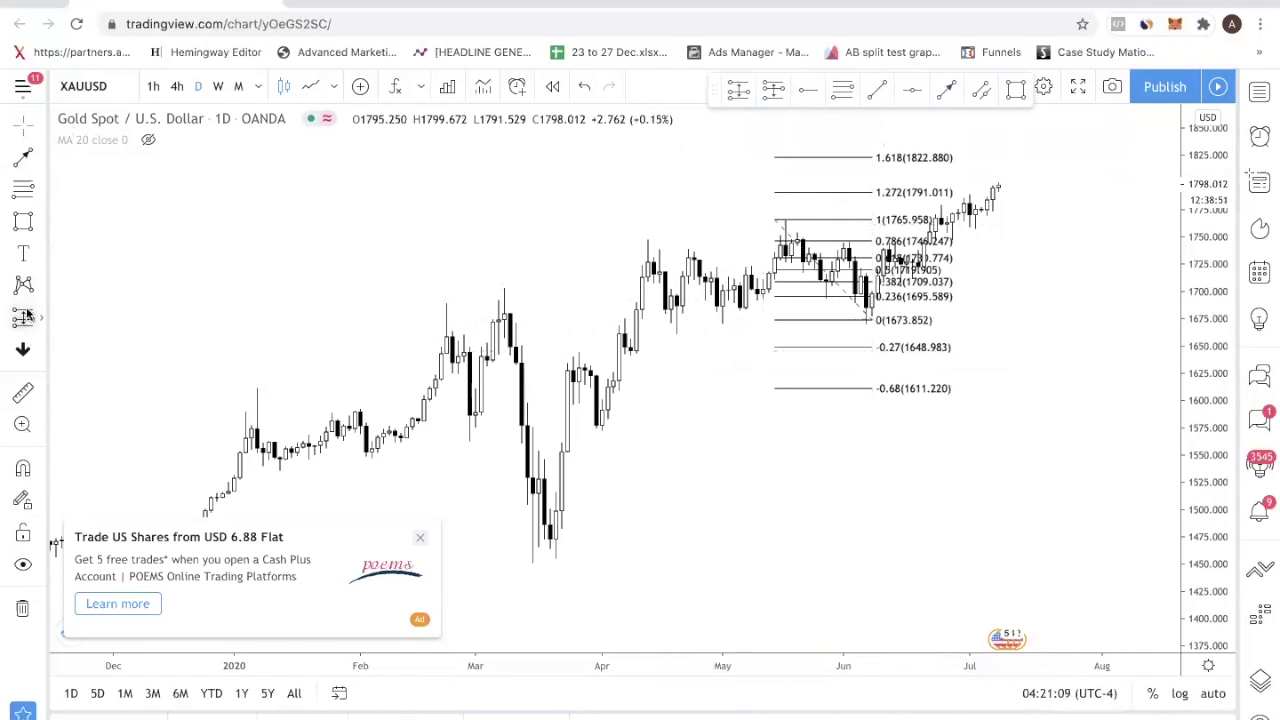
click(41, 196)
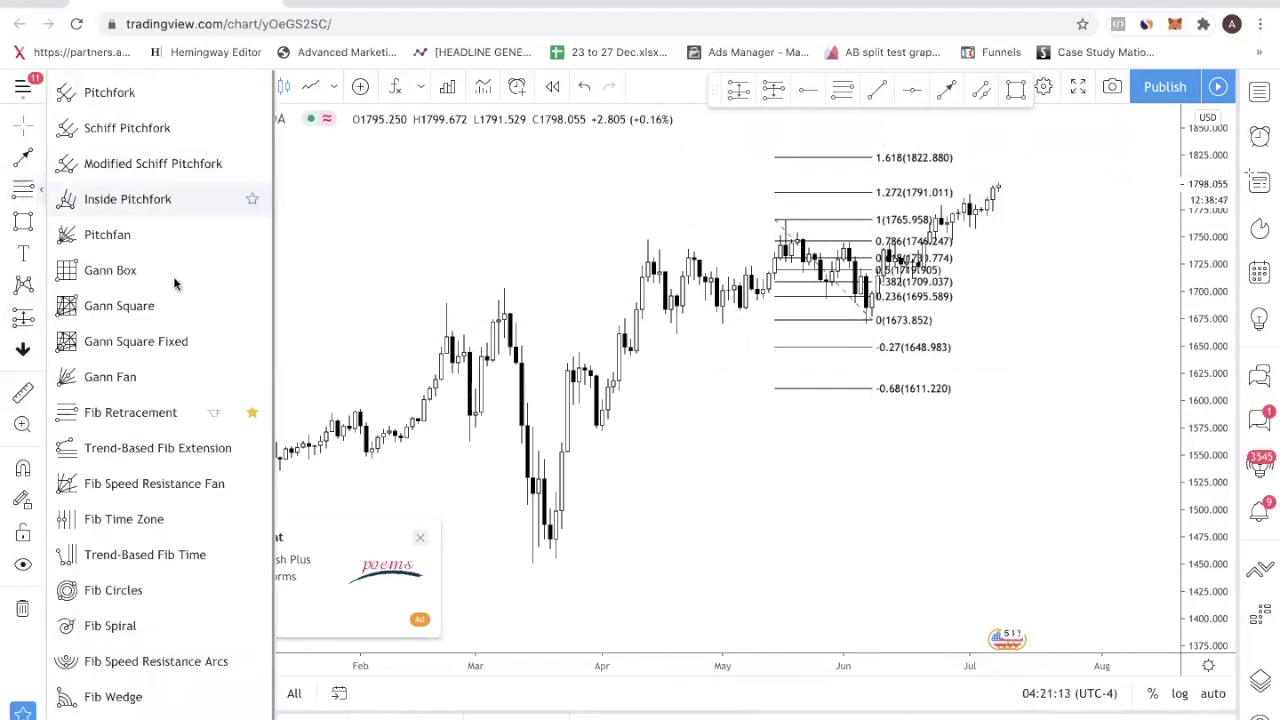
click(130, 412)
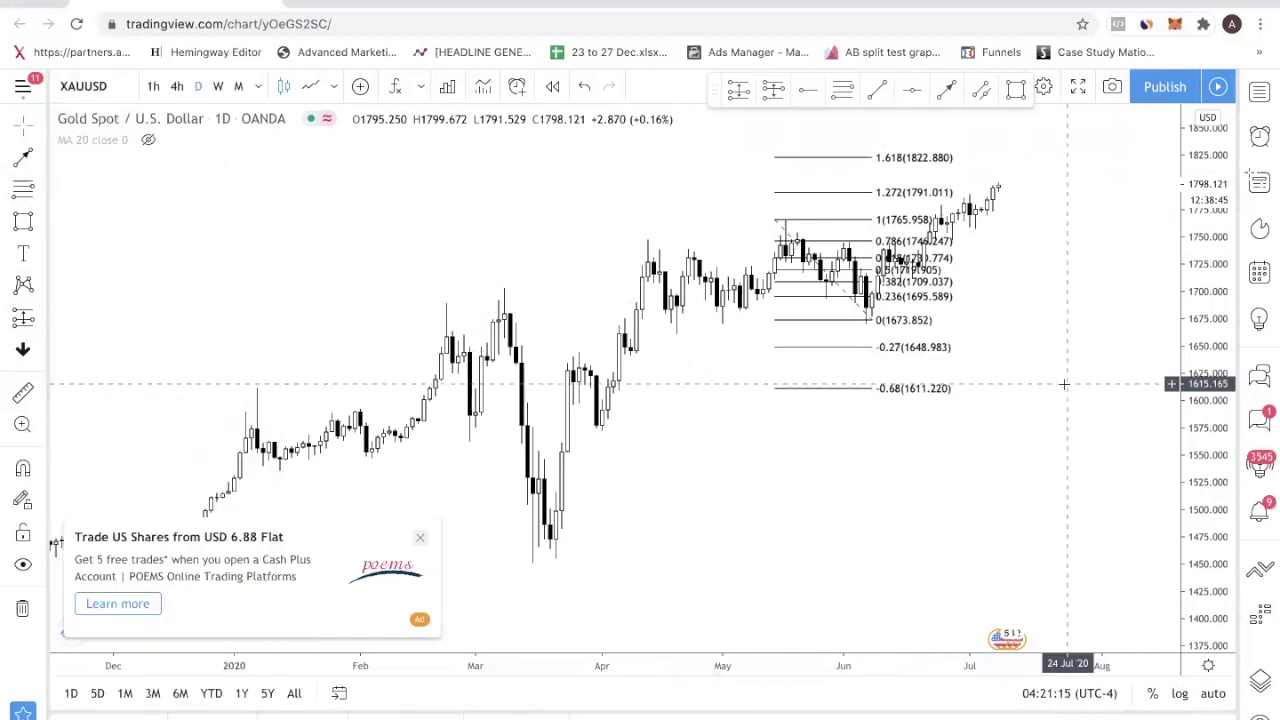
drag(871, 318, 832, 348)
key(Delete)
Draw a rectangle over the consolidation range from 14 April to early June, with its upper edge at about 1749.7
drag(594, 277, 723, 197)
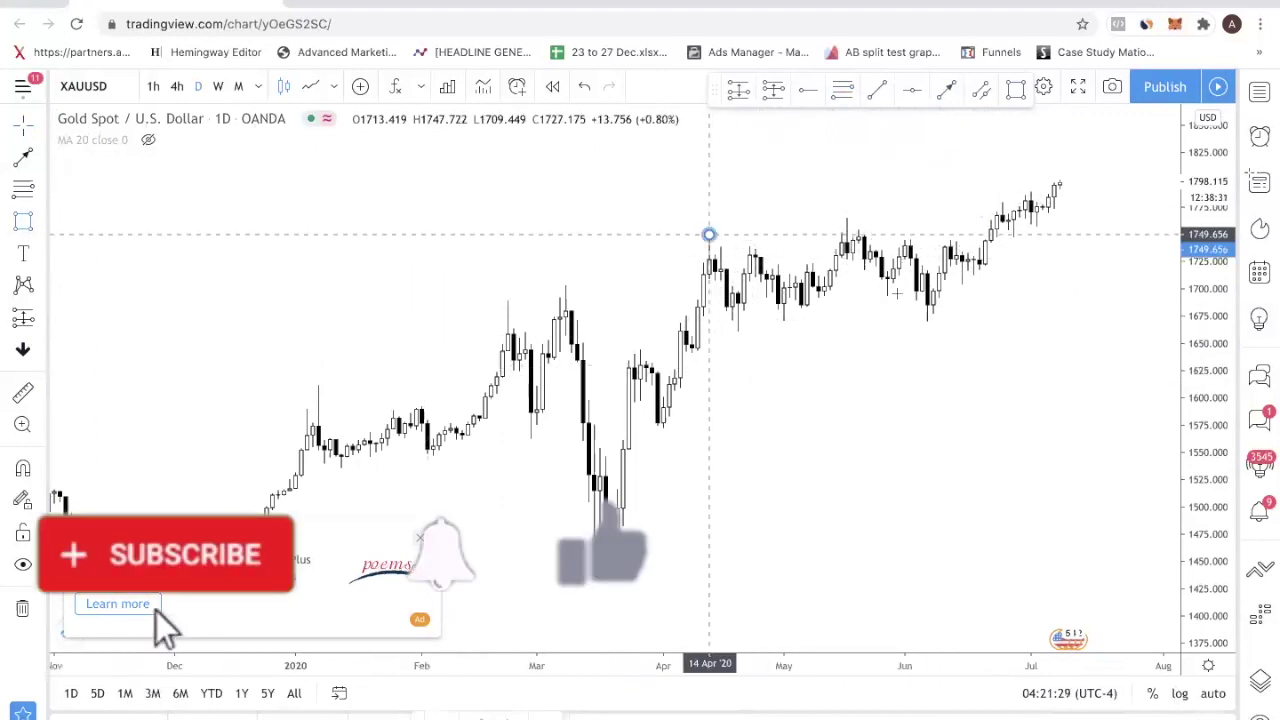
drag(709, 234, 937, 322)
drag(715, 291, 950, 454)
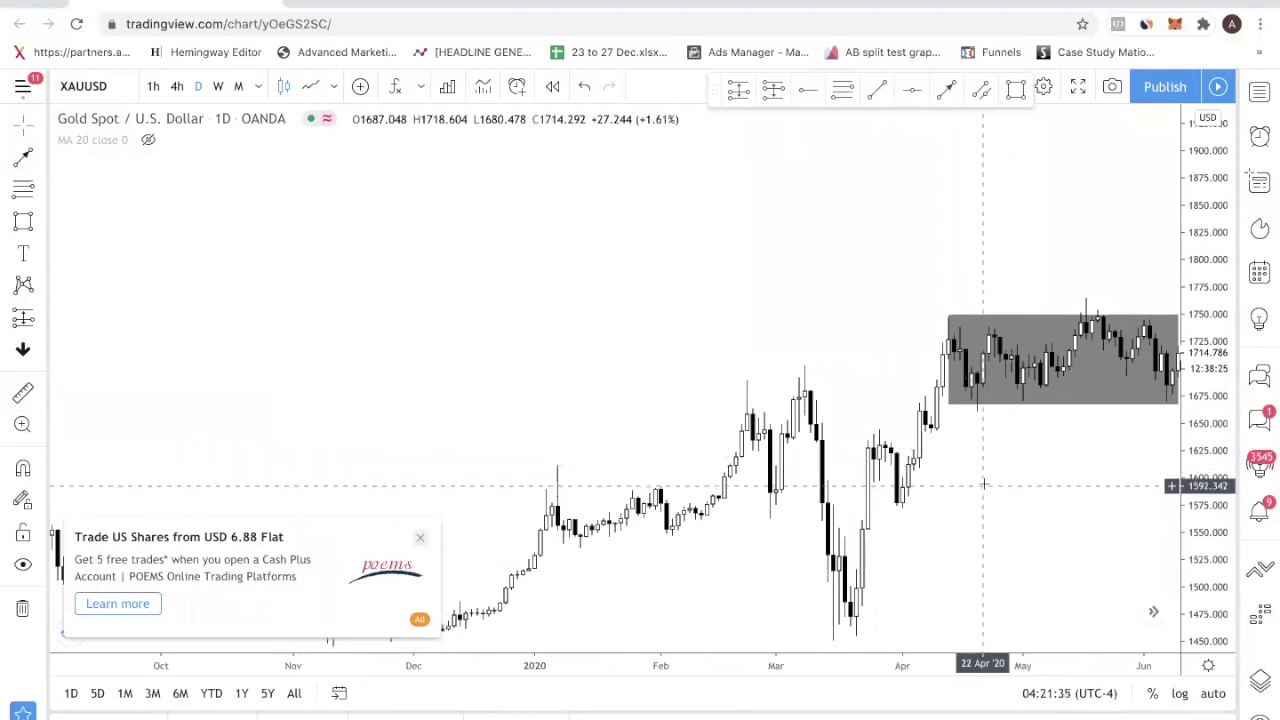
Draw a Fib Retracement from the 21 April low at about 1660.7 to the May high at about 1764.5
drag(1221, 438, 1222, 470)
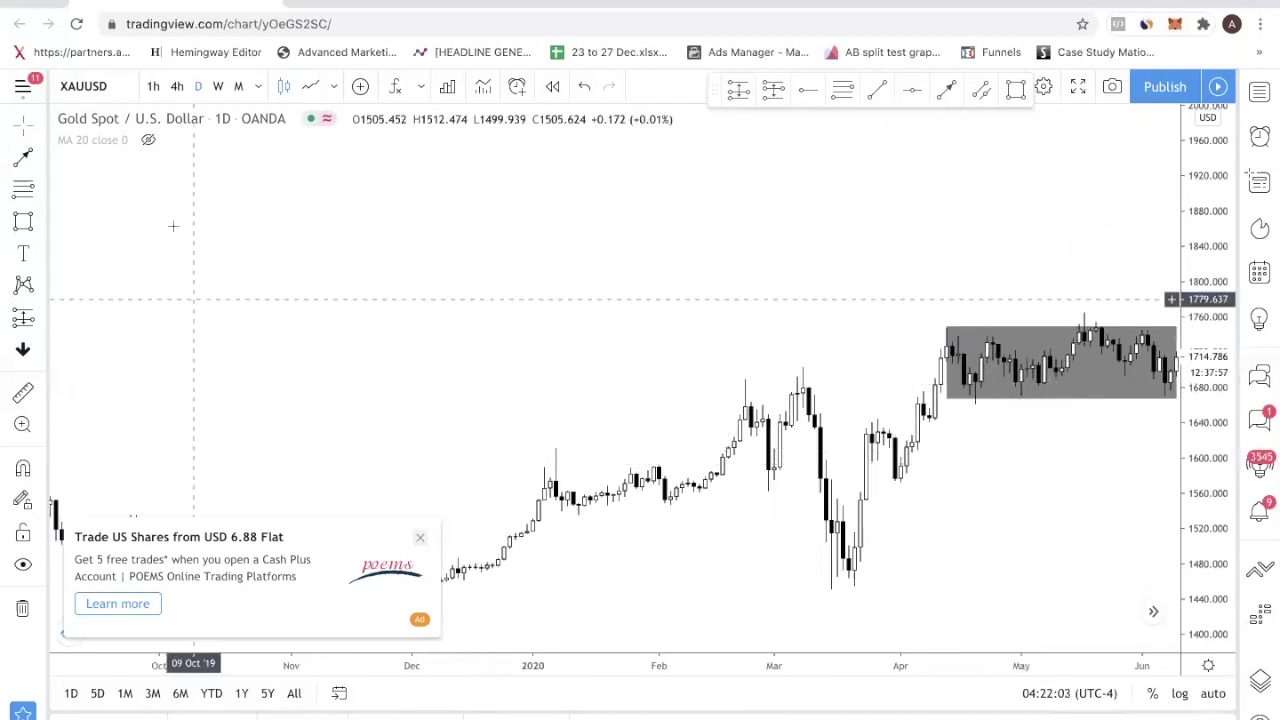
click(975, 404)
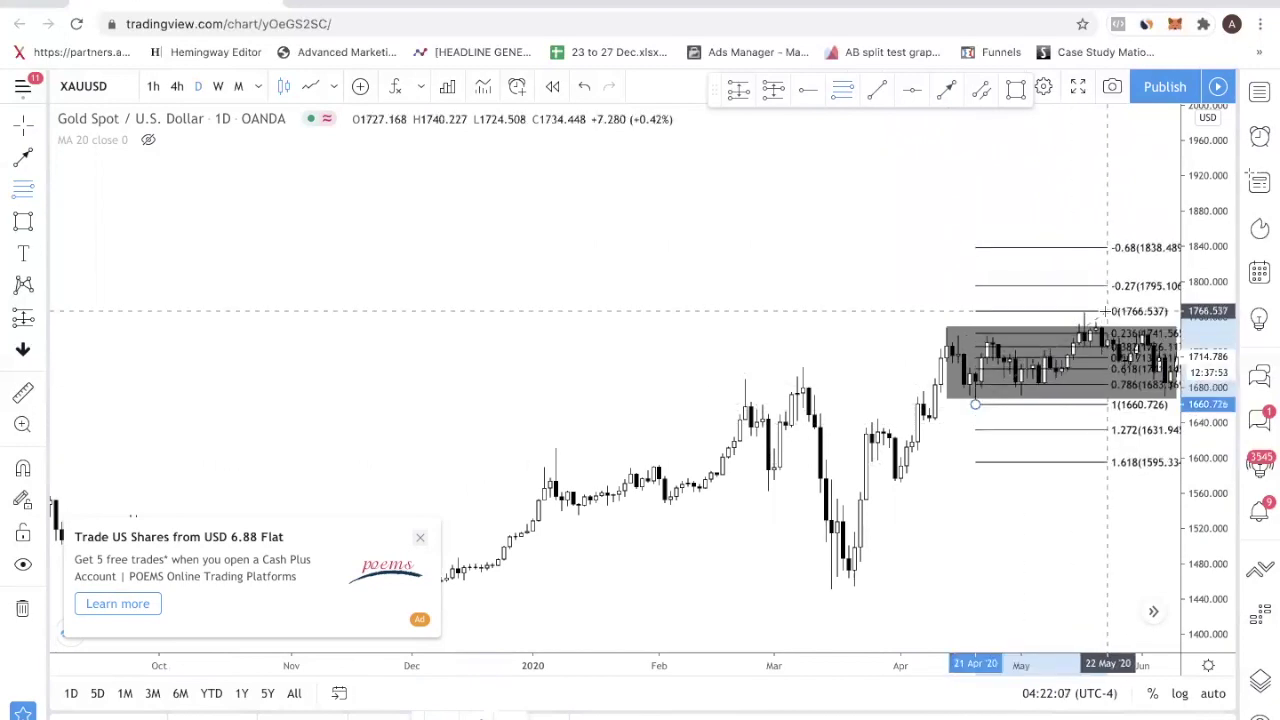
click(1104, 313)
Delete the grey rectangle around the consolidation range, keeping the Fib retracement
drag(1037, 488, 960, 492)
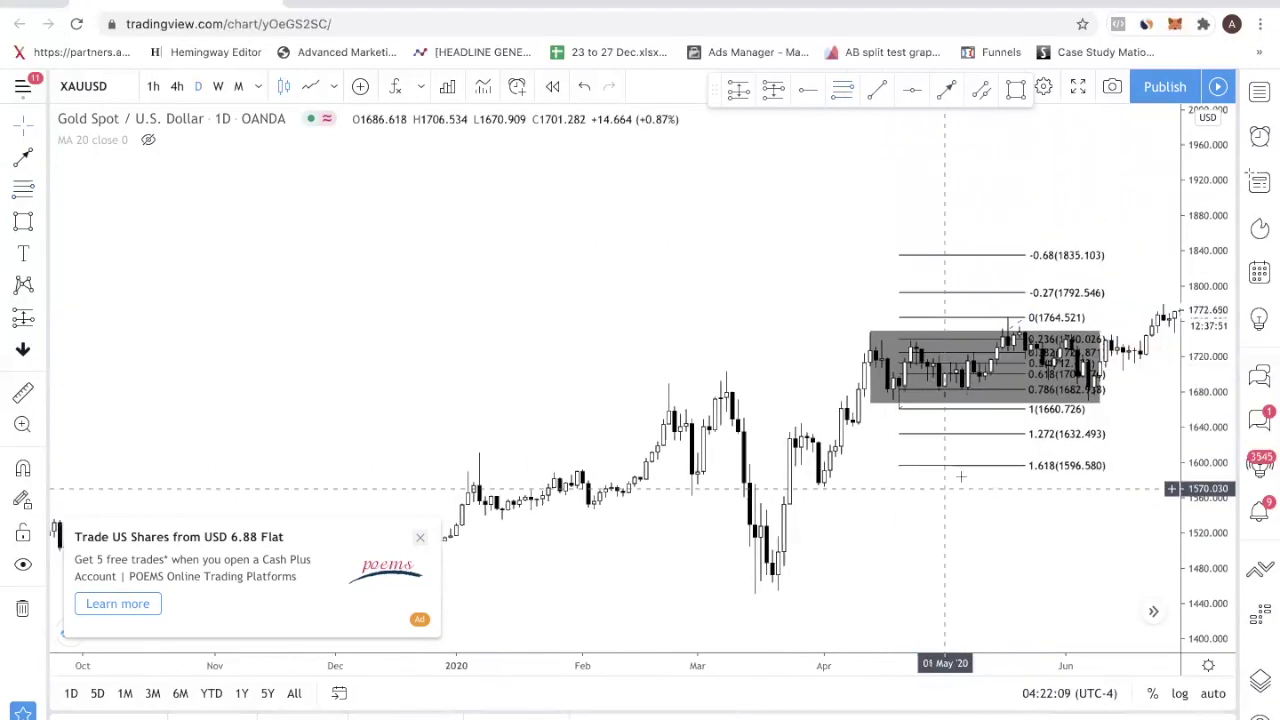
scroll(1030, 345, up, 2)
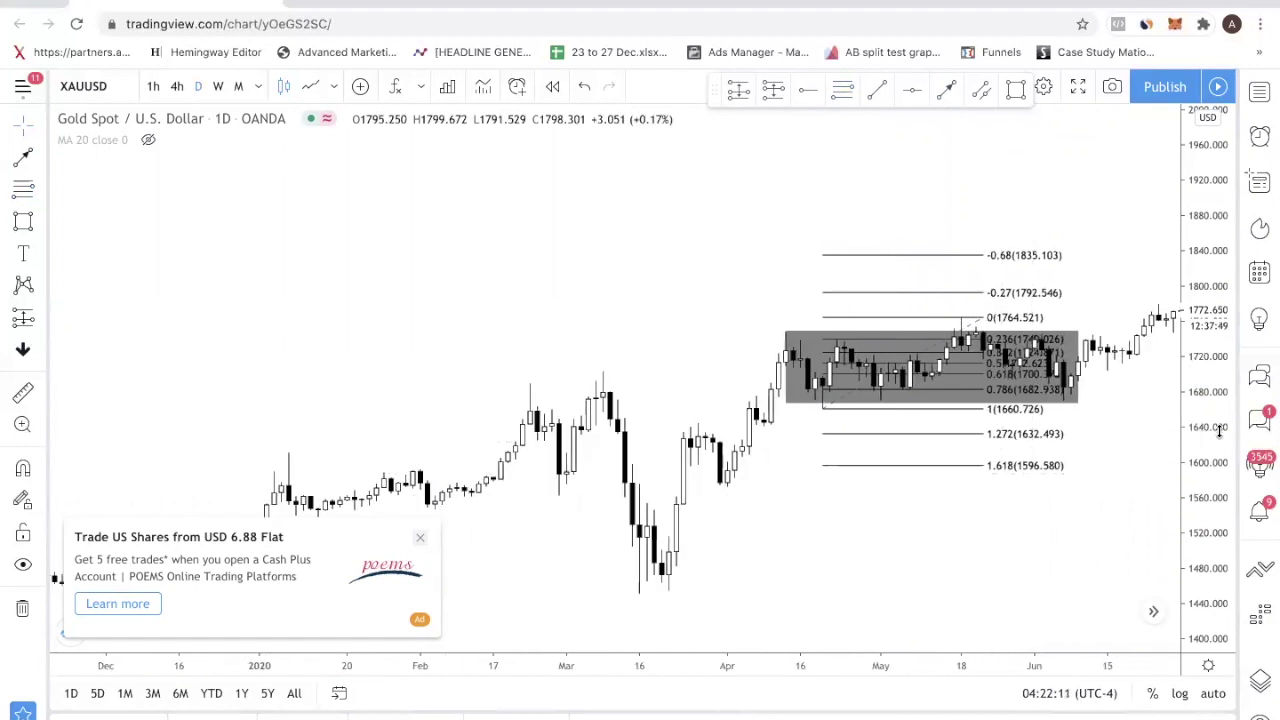
drag(1205, 432, 1200, 296)
drag(830, 573, 810, 455)
click(1055, 195)
key(Delete)
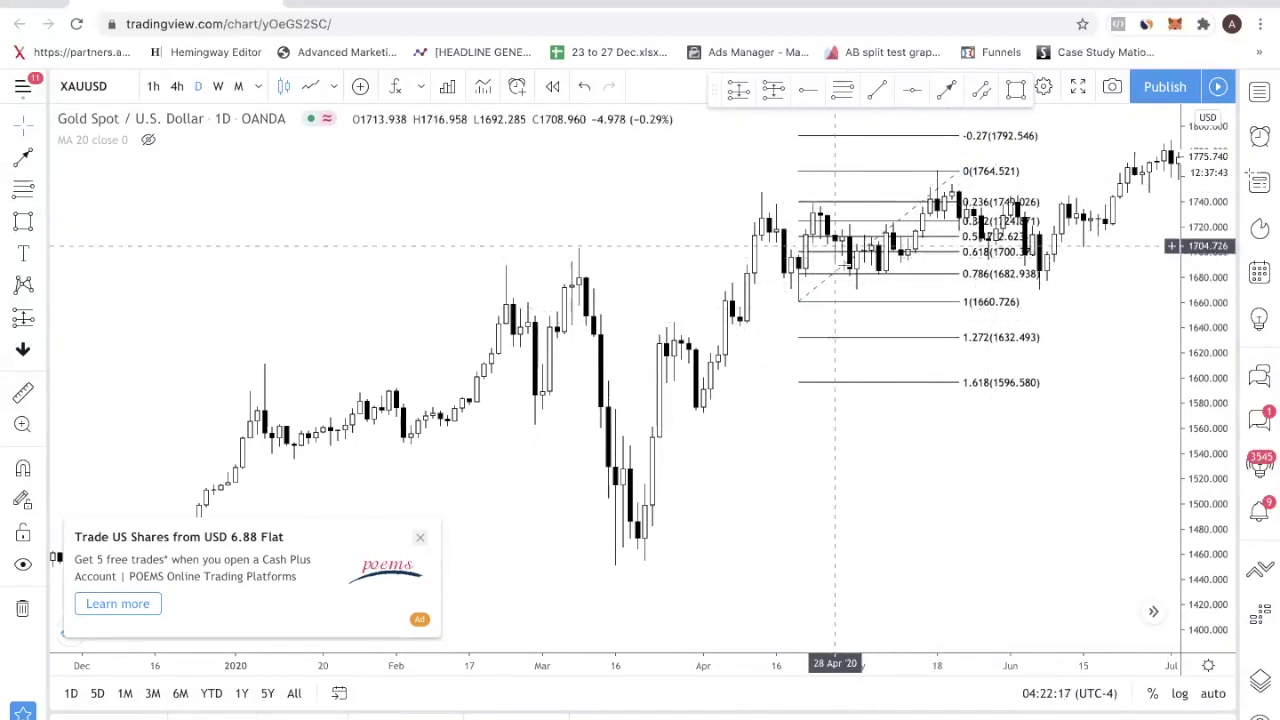
click(960, 173)
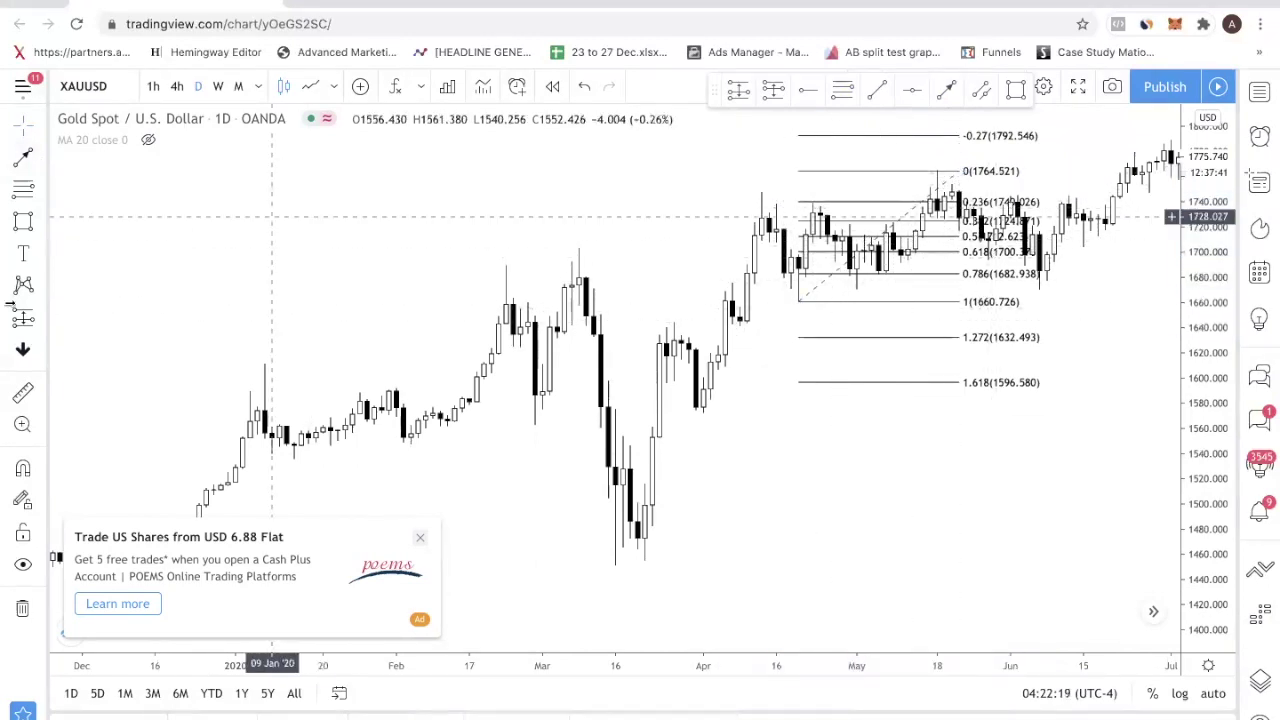
Add a text note below the Fib retracement reading "Range Trading: 1. Buying low 2. Sell High" on three lines
click(28, 256)
click(718, 470)
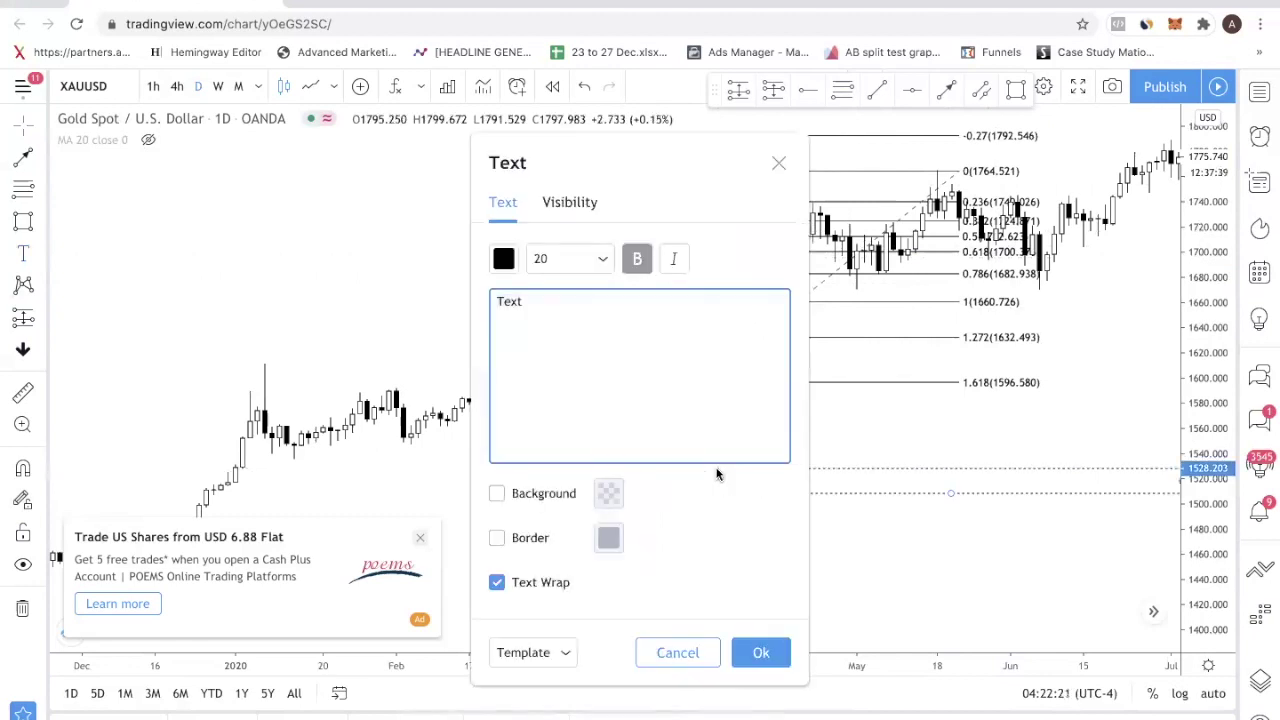
text(Co)
key(BackSpace)
key(BackSpace)
text(Range Trading:)
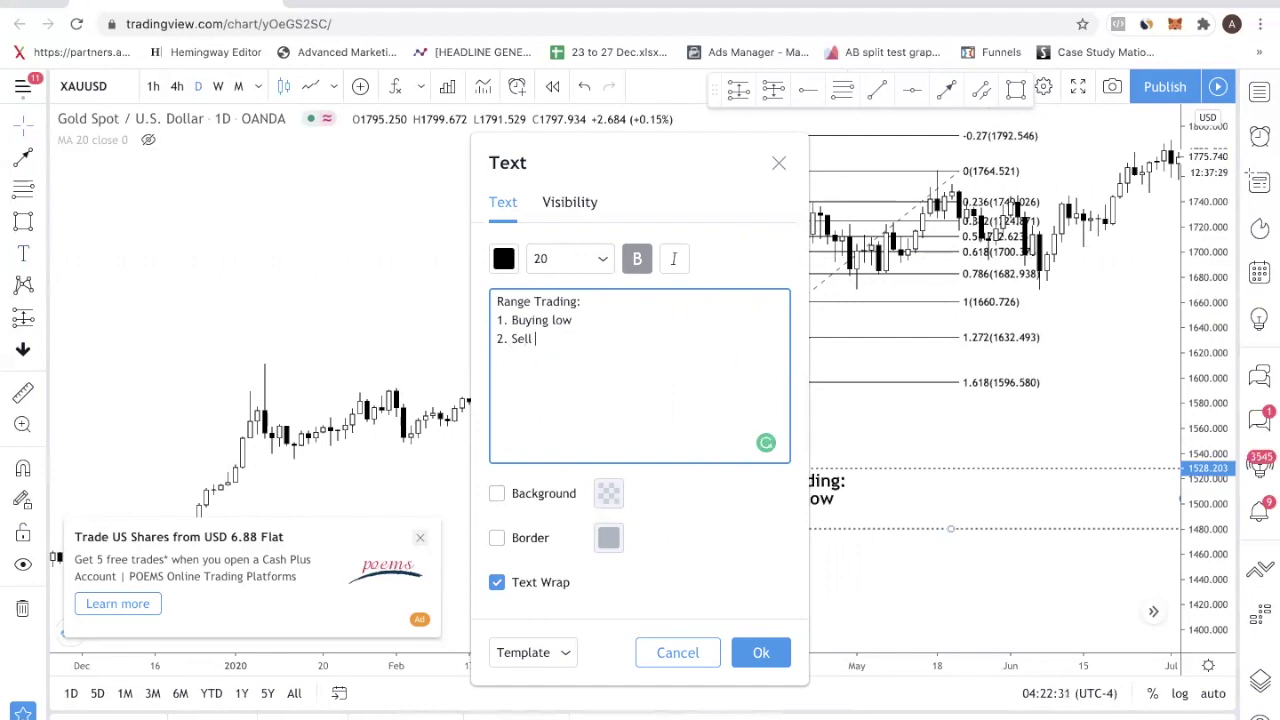
click(758, 664)
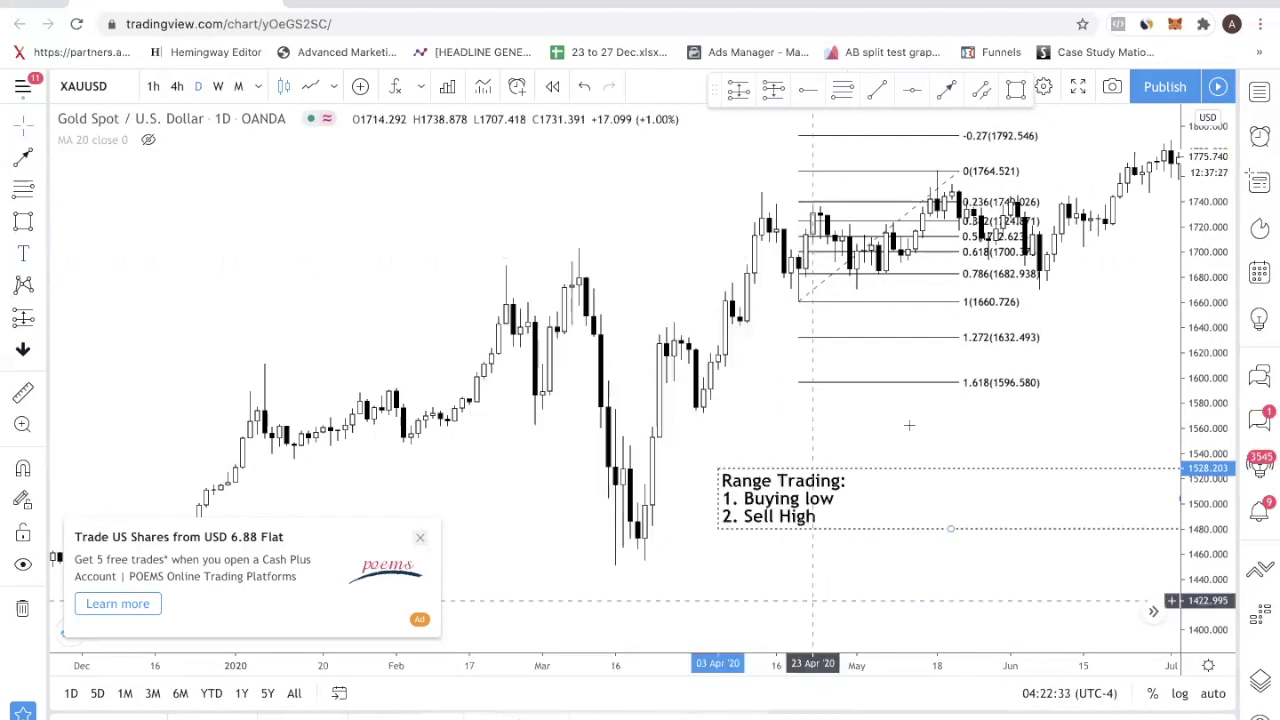
Extend the Fib retracement's high anchor to 5 June 2020 at about 1765.5 so its levels span the whole range
drag(958, 173, 1040, 169)
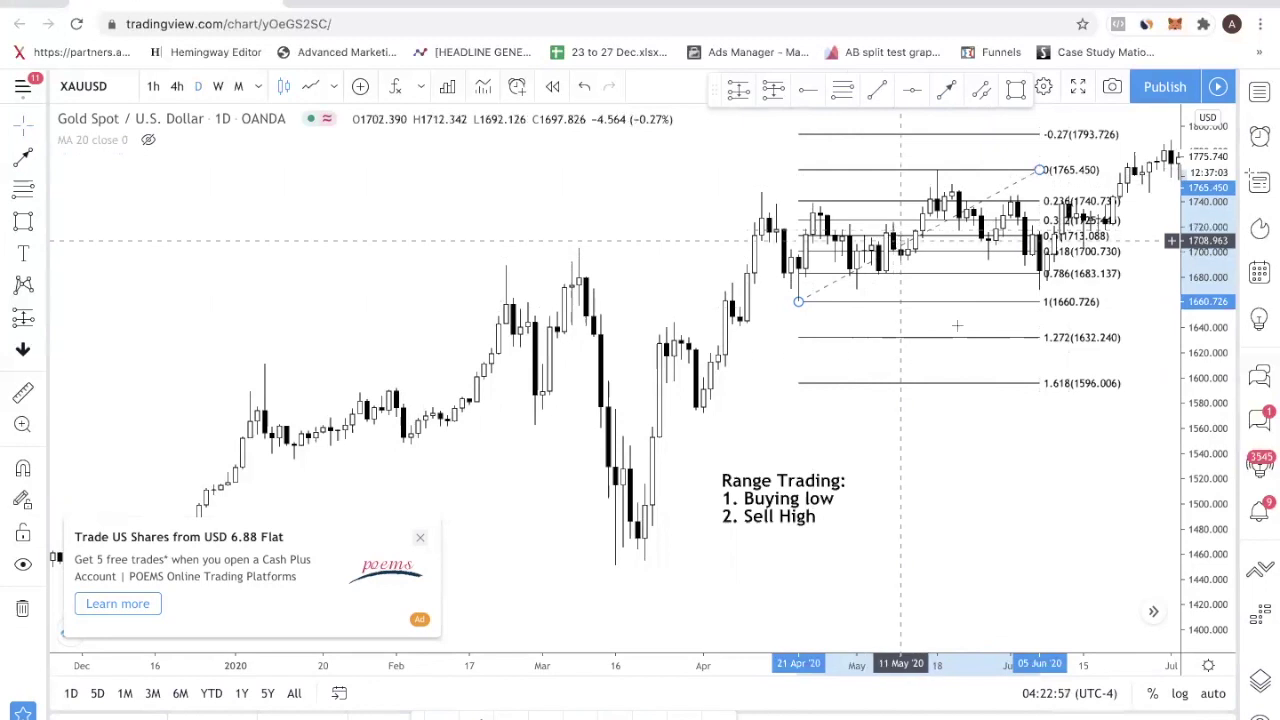
mouse_move(1000, 457)
mouse_down()
mouse_move(909, 457)
mouse_move(922, 235)
mouse_up()
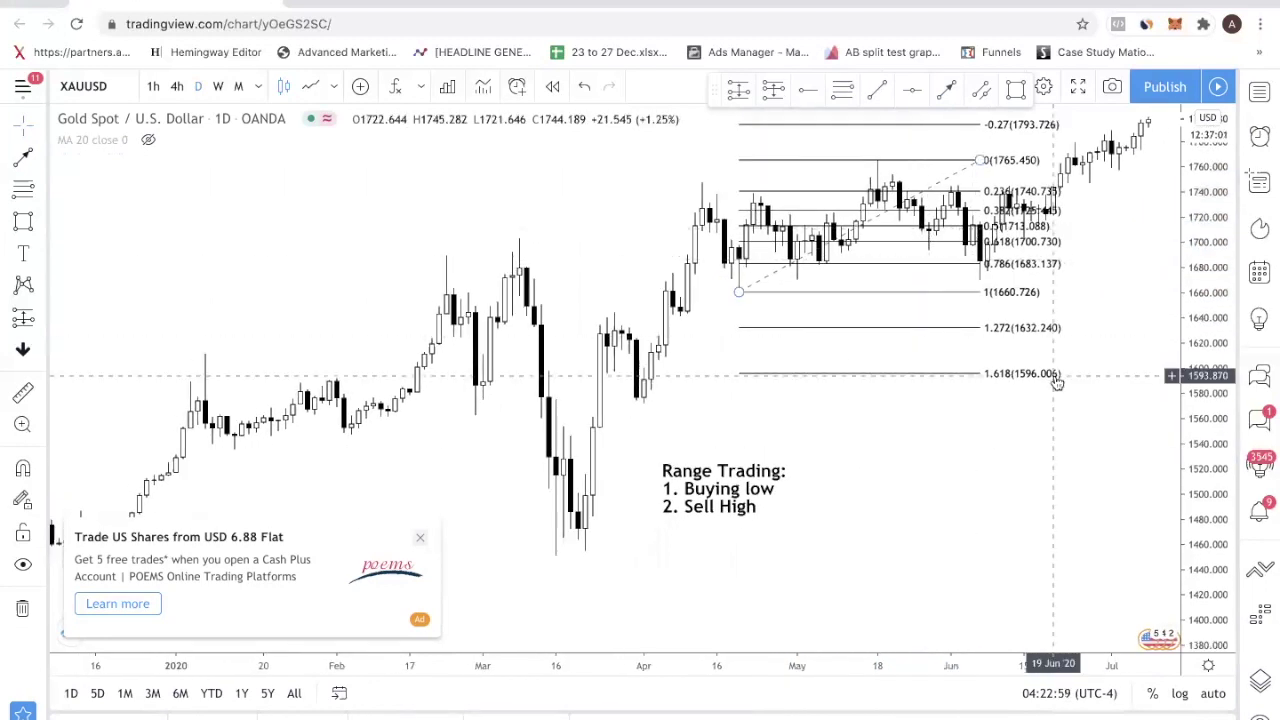
click(1040, 342)
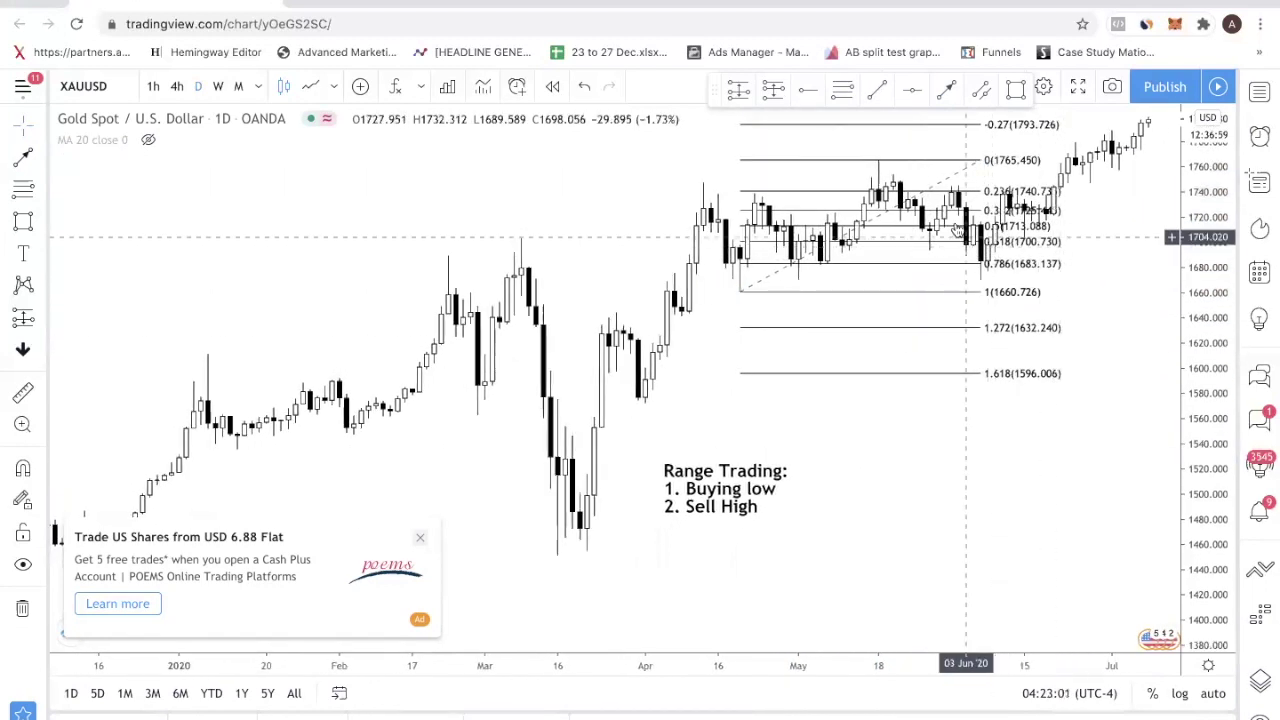
scroll(975, 170, right, 1)
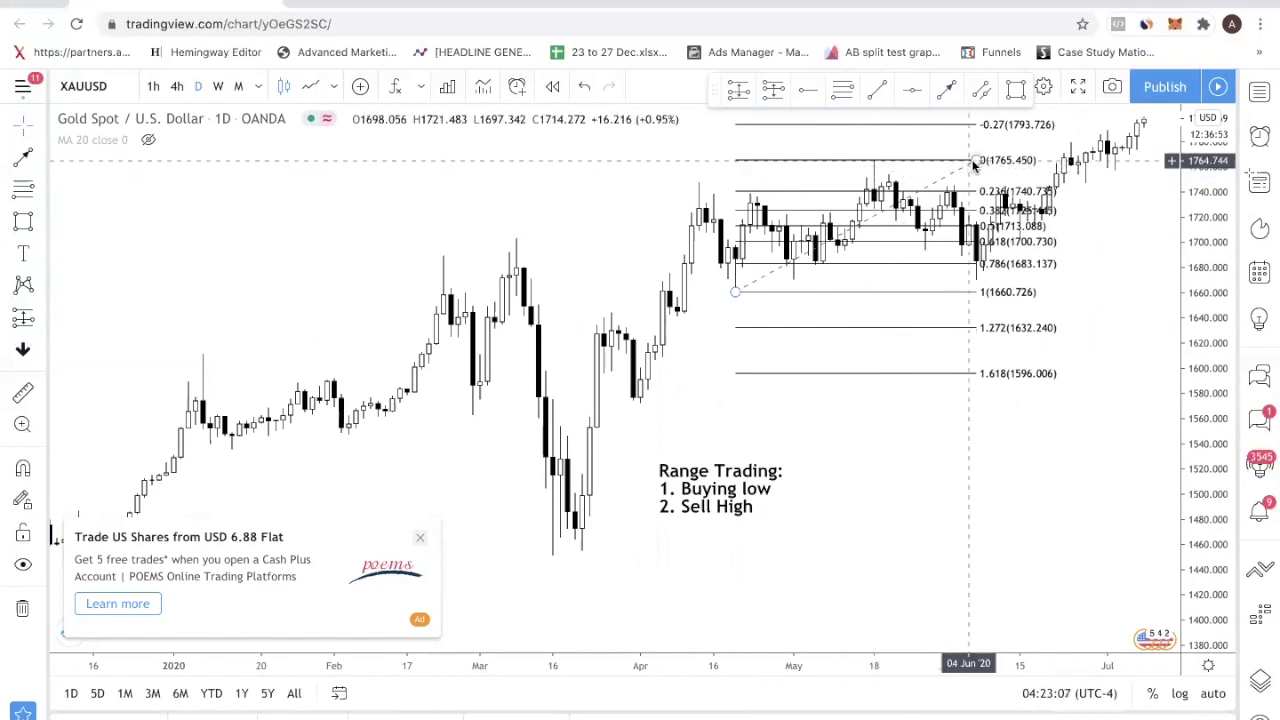
key(ctrl+k)
key(Escape)
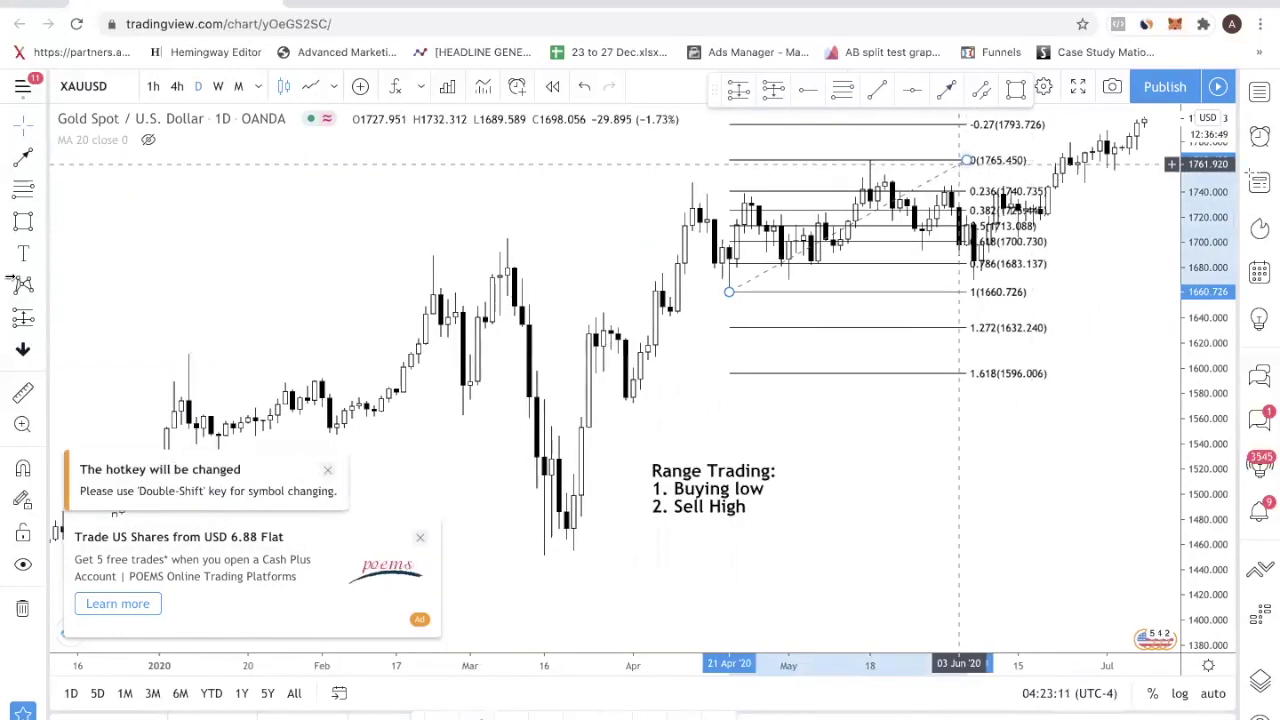
Draw five zigzag arrows beside the Range Trading note, a first rise followed by swings between about 1560 and 1482
click(40, 191)
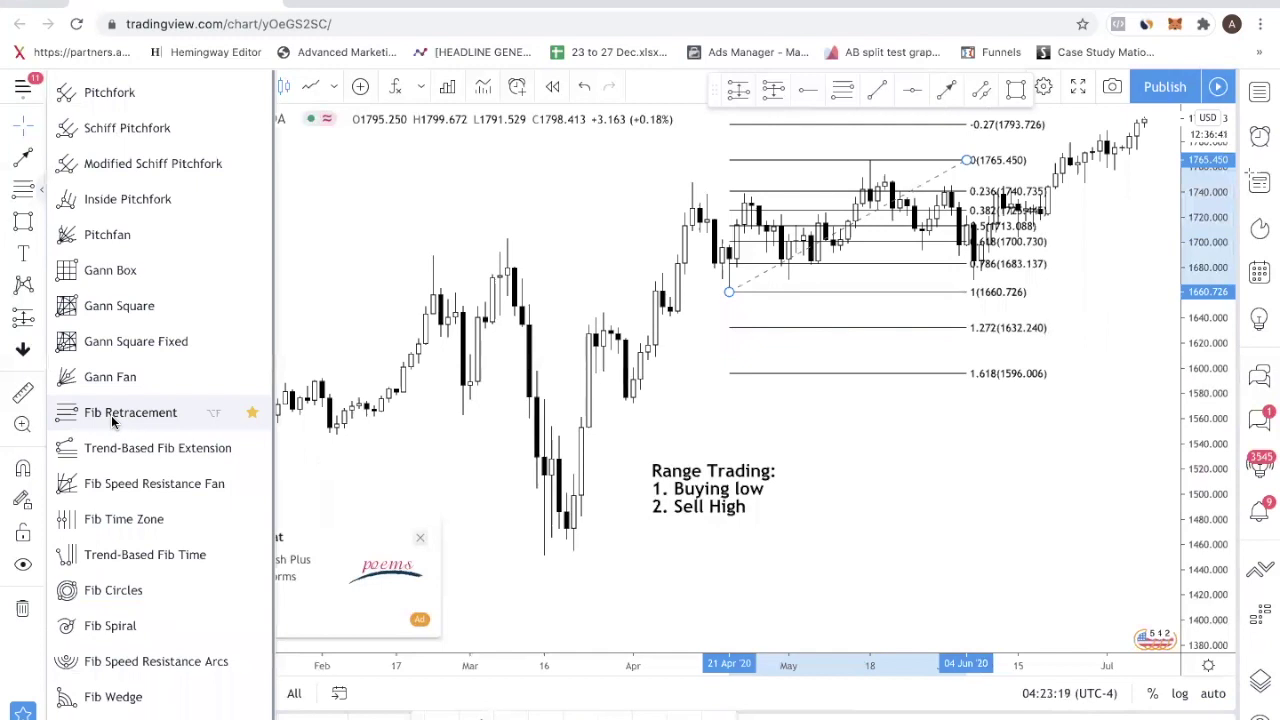
click(978, 107)
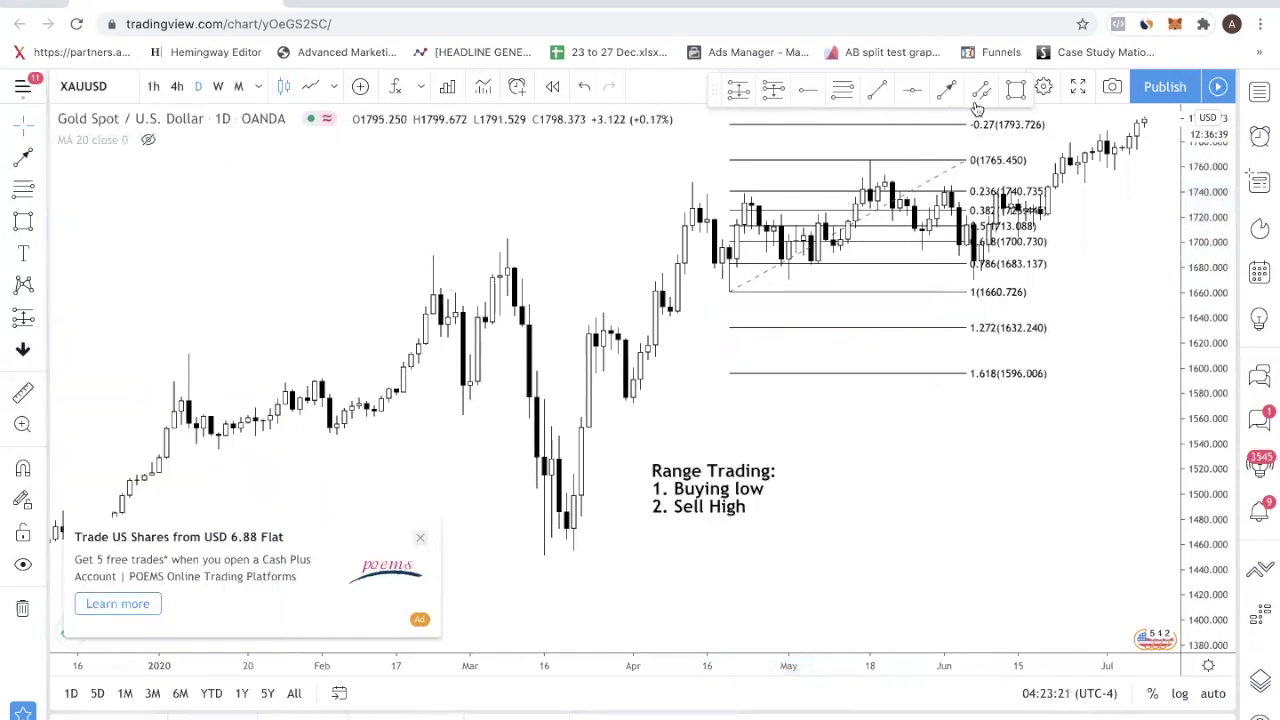
mouse_move(870, 568)
mouse_down()
mouse_move(958, 408)
mouse_move(997, 515)
mouse_up()
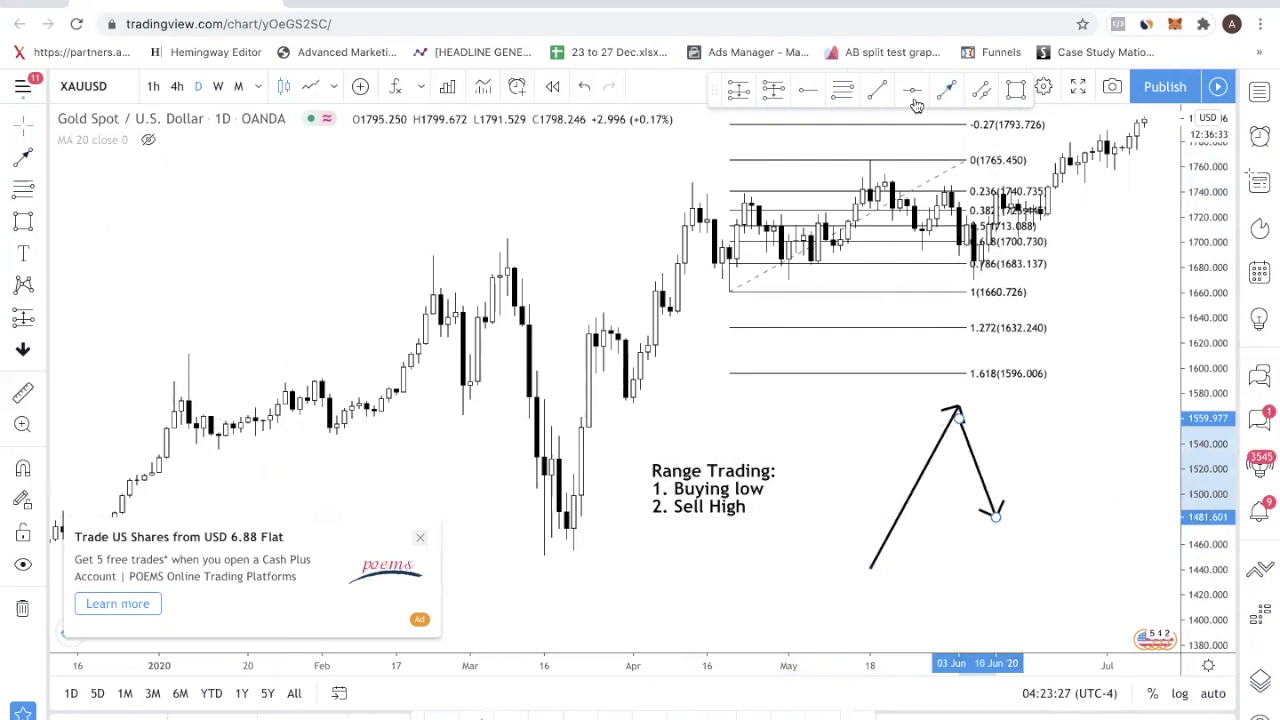
click(945, 90)
mouse_move(995, 512)
mouse_down()
mouse_move(1017, 414)
mouse_move(1046, 516)
mouse_move(1088, 418)
mouse_up()
click(945, 90)
click(945, 90)
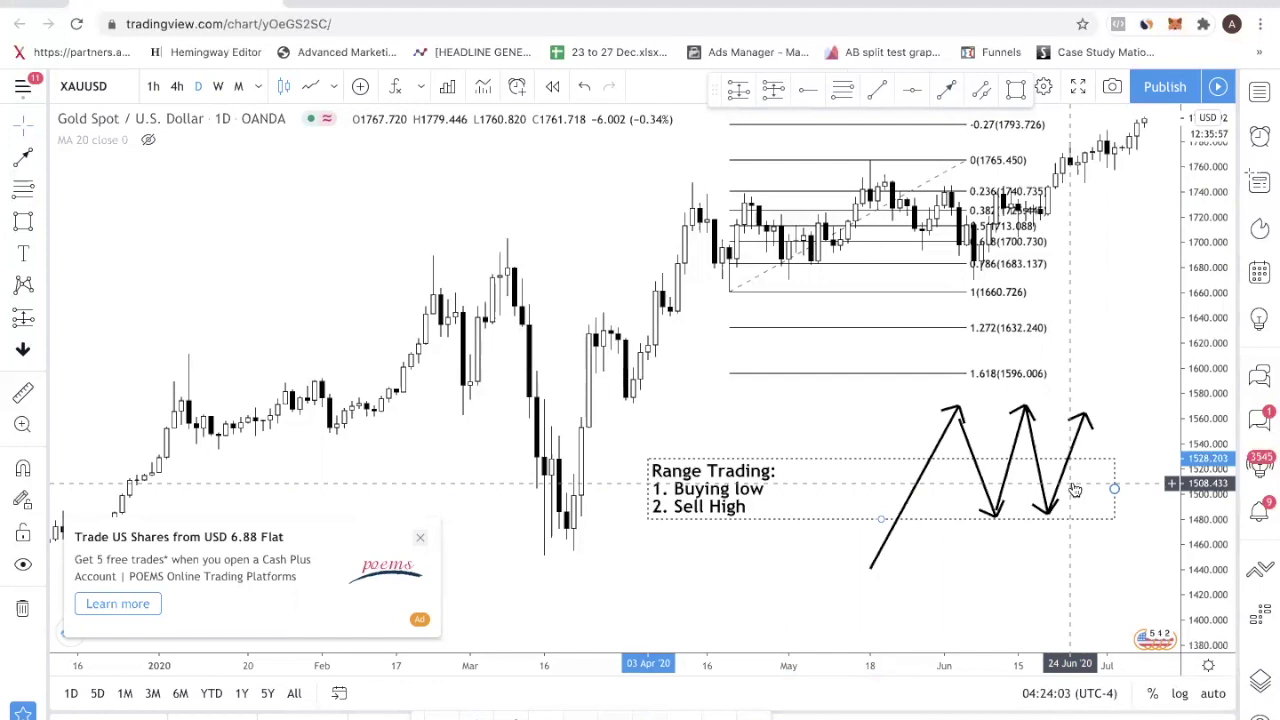
Draw a Fib Retracement from the 3 September 2019 high at about 1557.9 down to the November low at about 1456.9
scroll(600, 300, down, 2)
scroll(514, 348, up, 2)
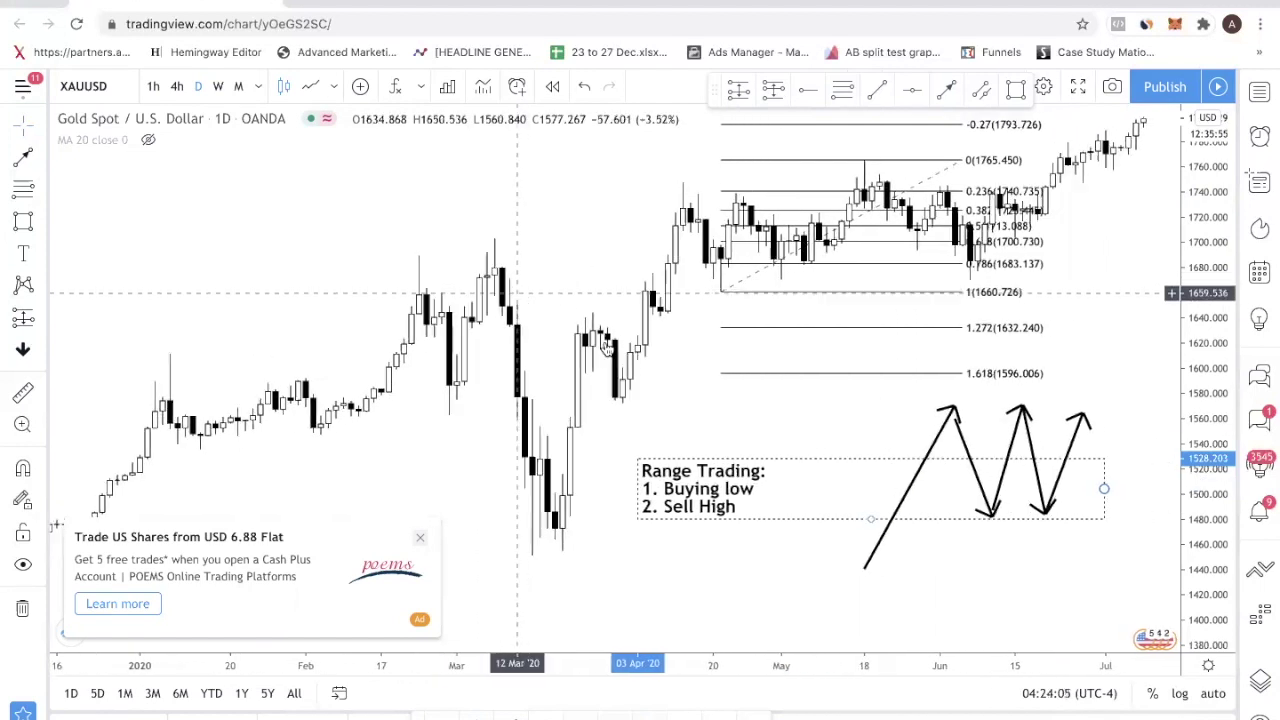
scroll(632, 352, up, 2)
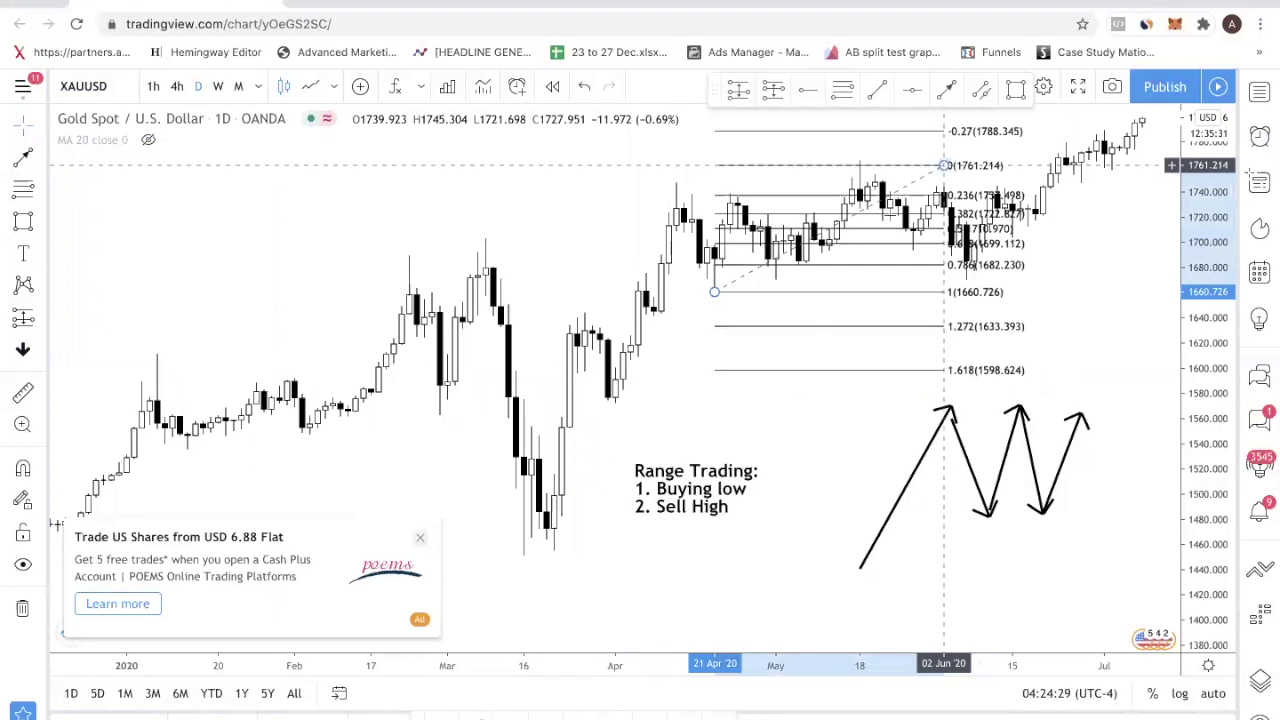
scroll(814, 283, left, 5)
right_click(468, 316)
click(517, 620)
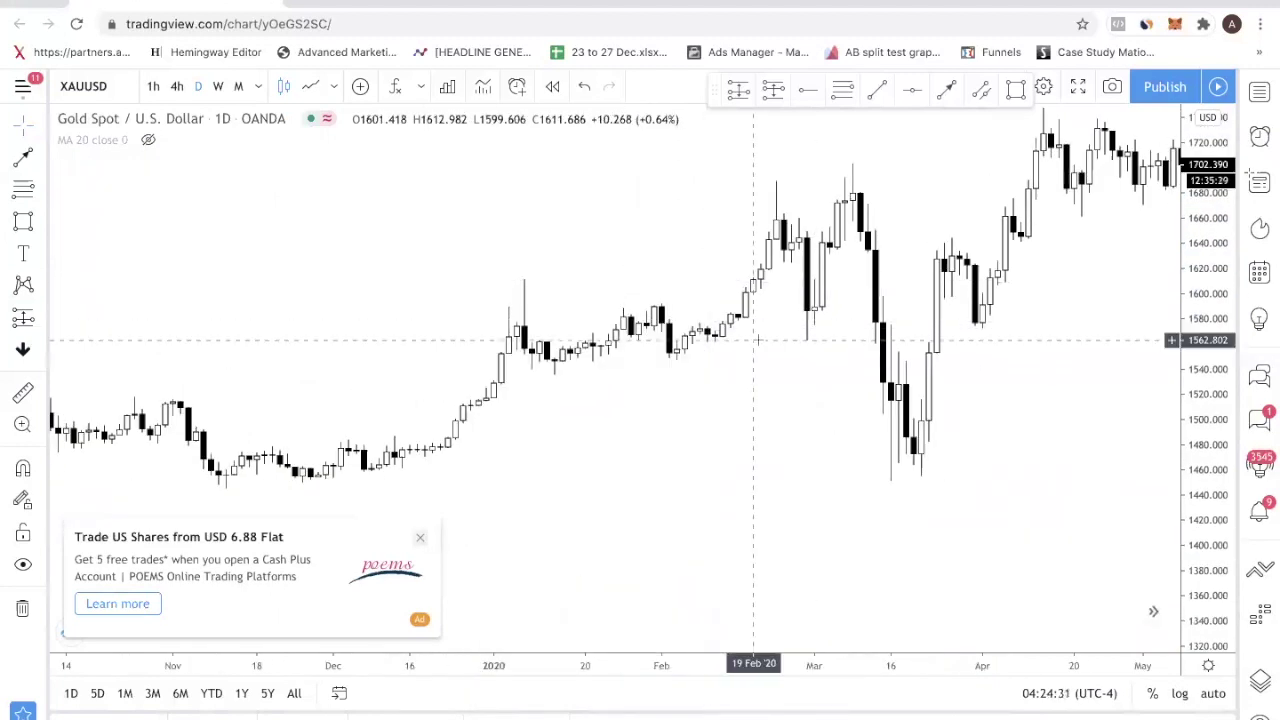
drag(751, 340, 1024, 337)
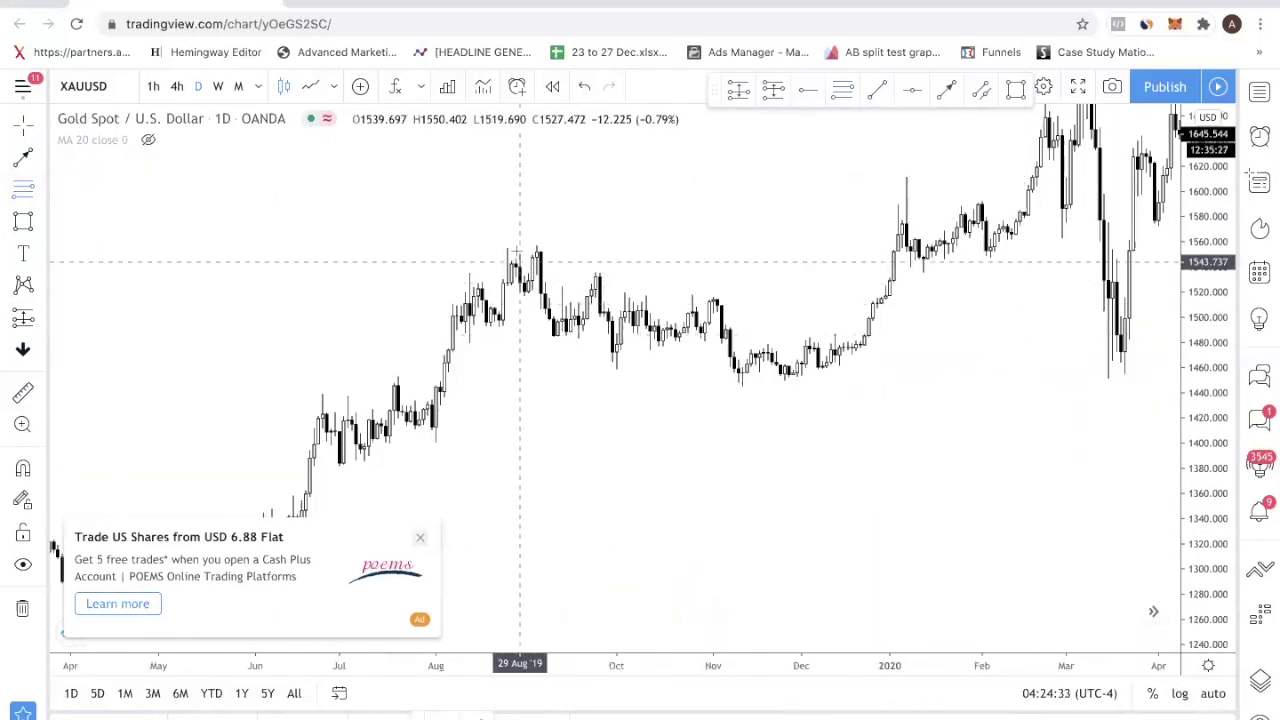
click(532, 244)
click(757, 371)
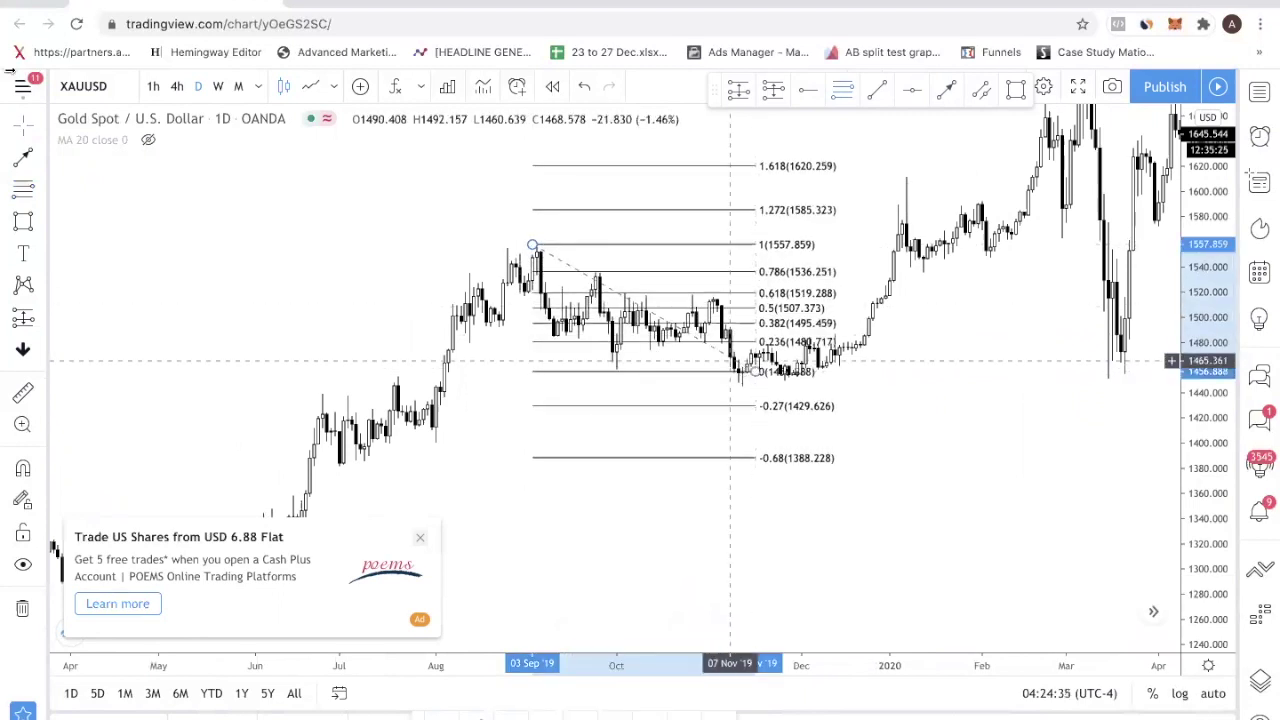
Try a second Fib Retracement from 25 October 2019 at about 1517.6 down to December at about 1444.2
click(18, 188)
click(692, 296)
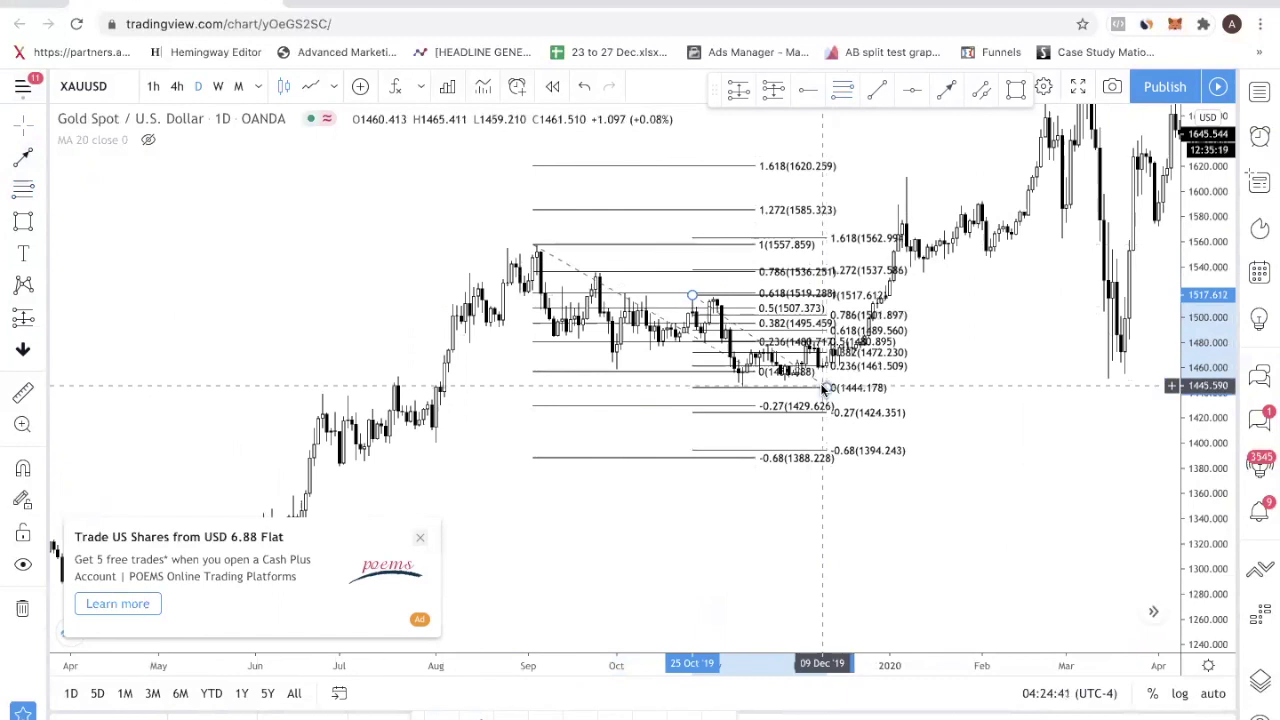
key(Escape)
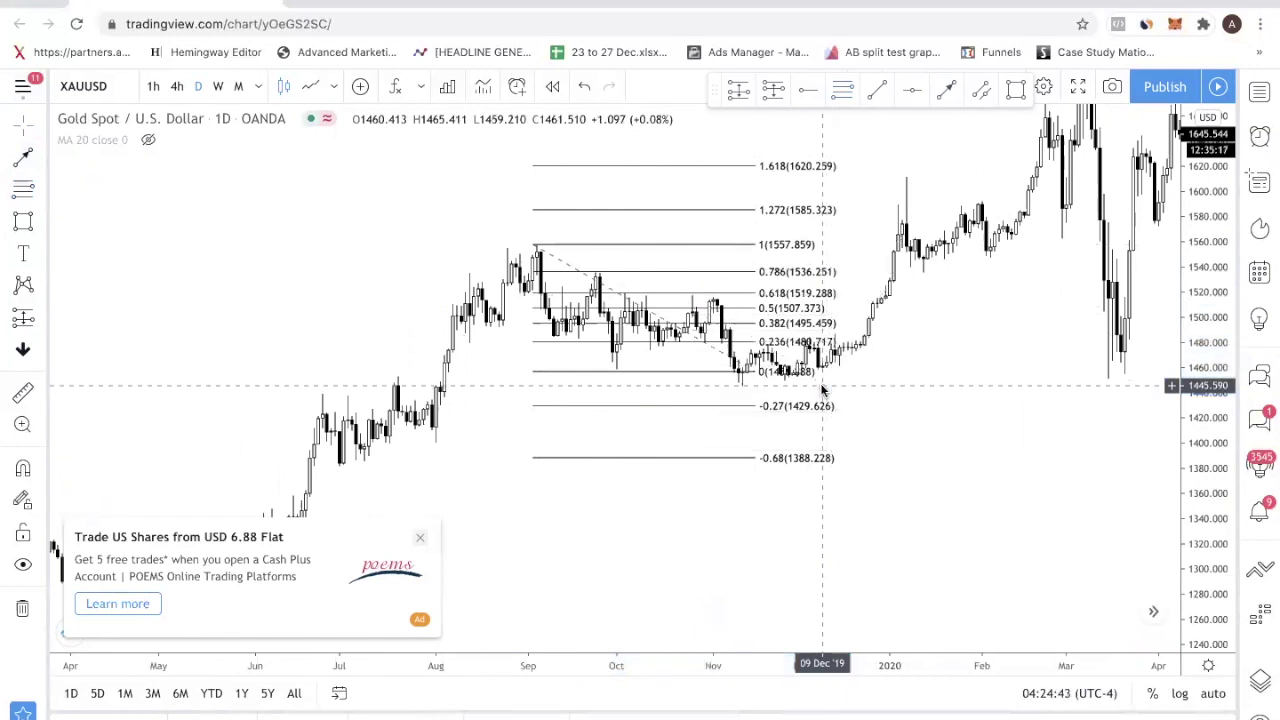
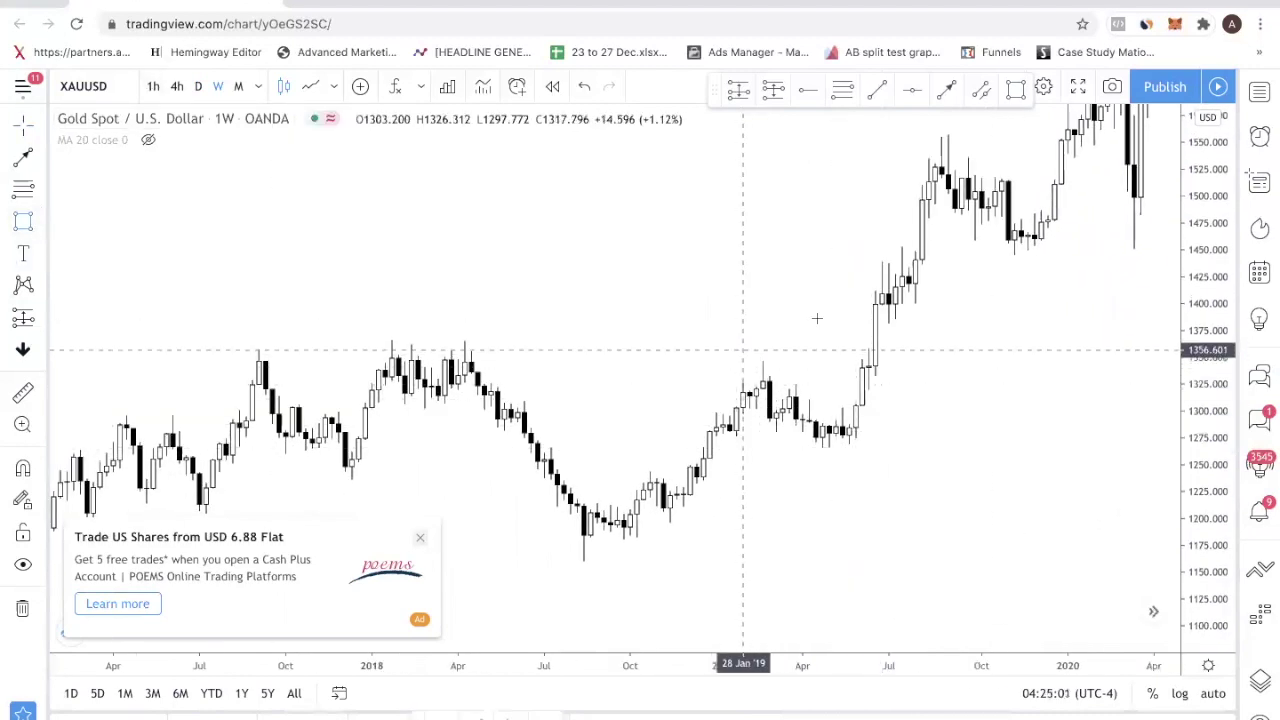
On the weekly chart, draw a rectangle over the August to November 2019 consolidation and arrows tracing the swings from the 2018 low
drag(928, 165, 1038, 248)
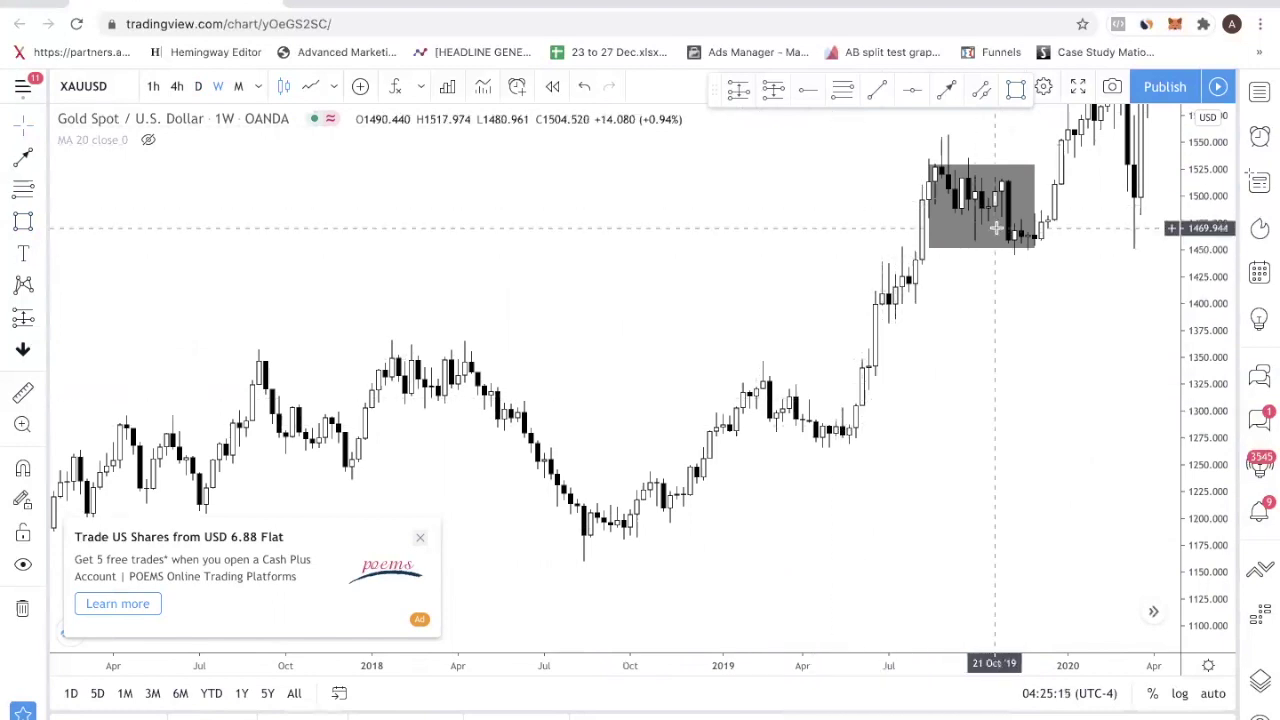
click(947, 90)
mouse_move(603, 557)
mouse_down()
mouse_move(737, 420)
mouse_move(757, 368)
mouse_move(821, 459)
mouse_move(903, 275)
mouse_move(922, 142)
mouse_up()
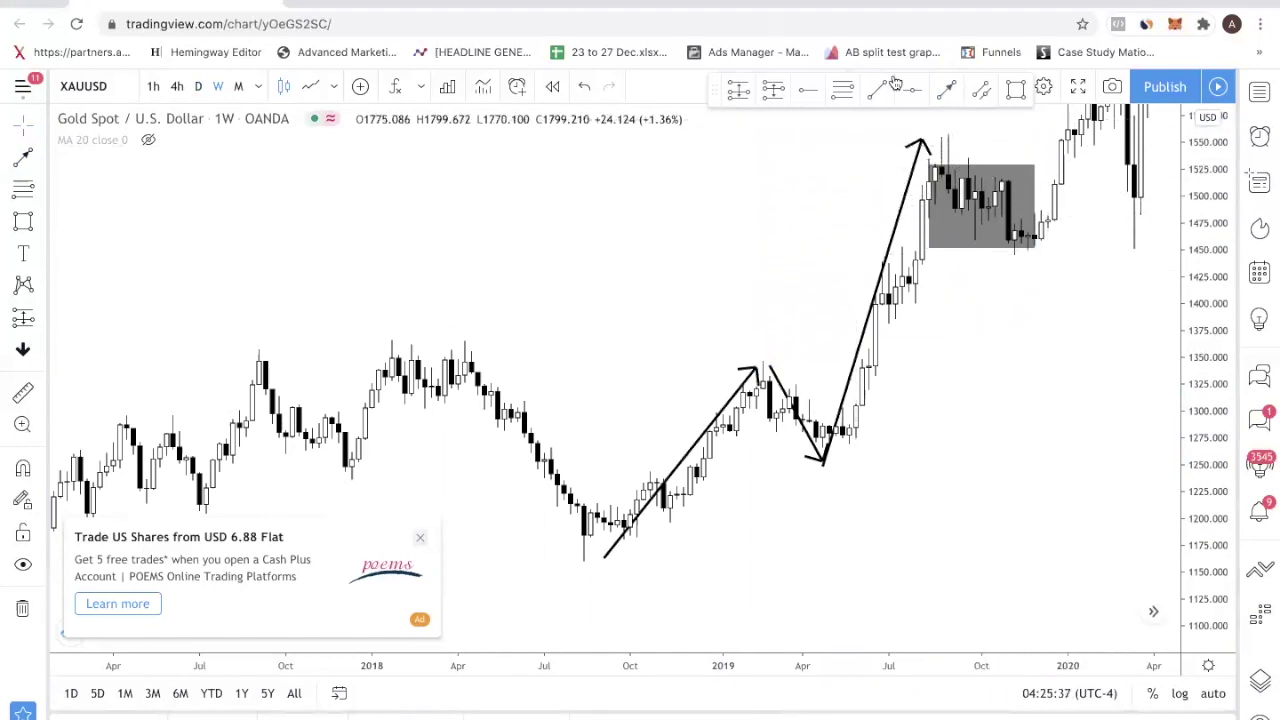
click(949, 97)
drag(940, 148, 1032, 240)
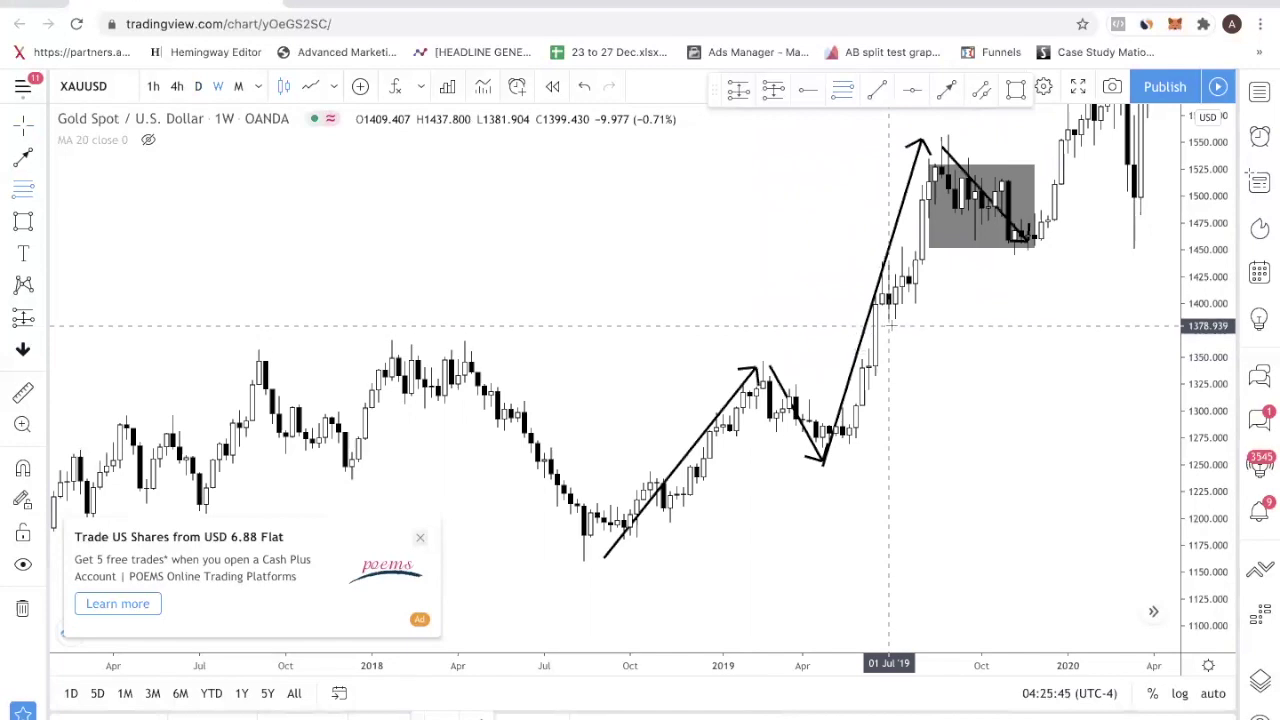
Draw a Fib Retracement from the 1 July 2019 low at about 1383.9 to about 1555.2 and delete the trend arrows
mouse_move(888, 320)
mouse_down()
mouse_move(1012, 175)
mouse_move(1020, 136)
mouse_up()
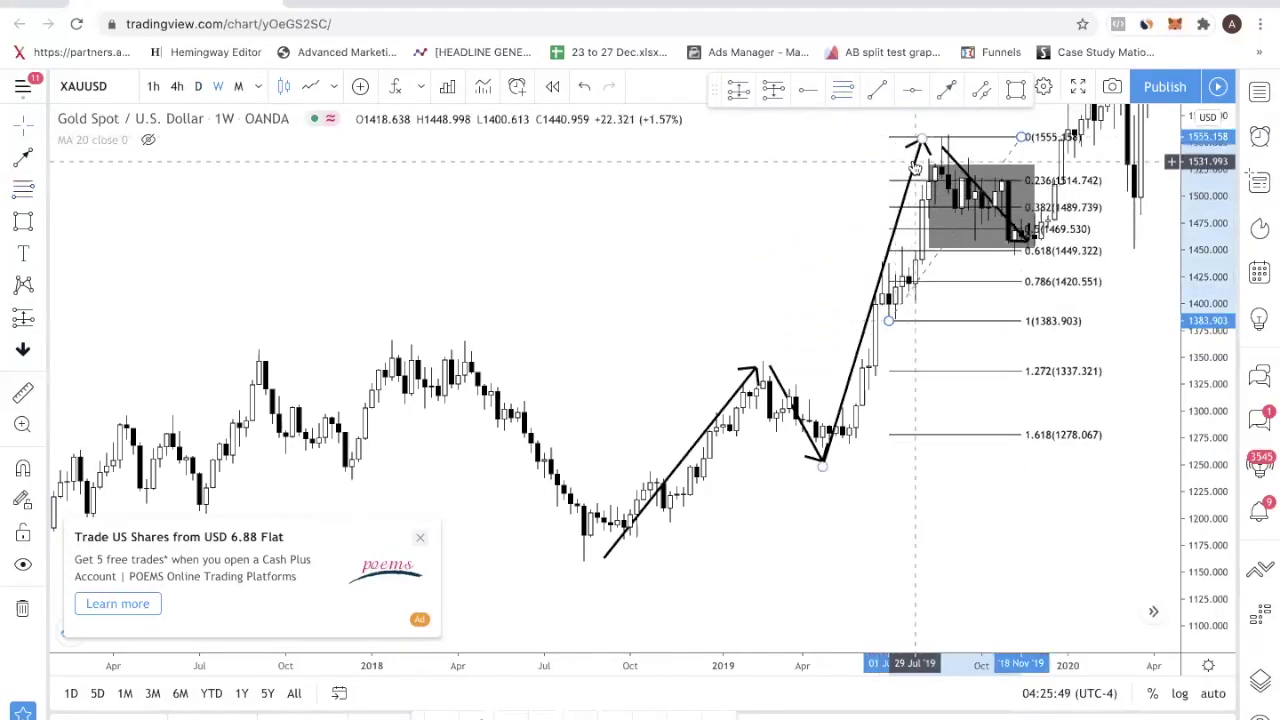
key(Delete)
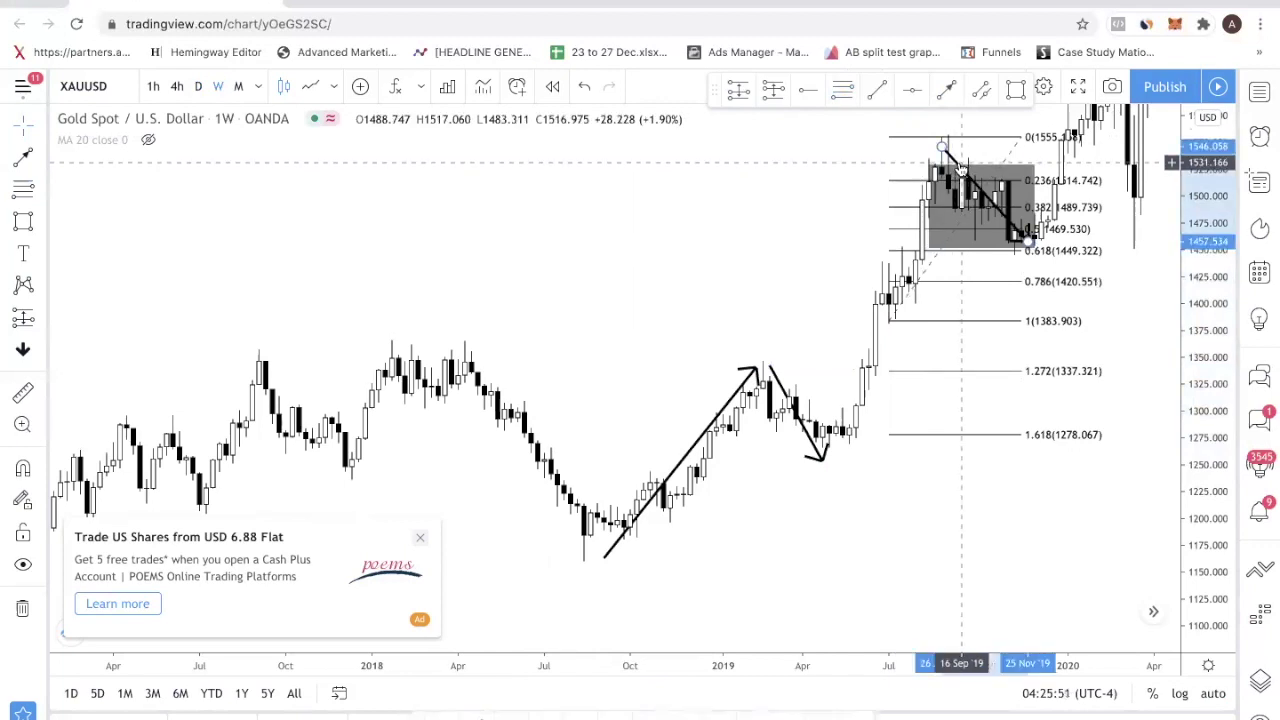
click(776, 381)
key(Delete)
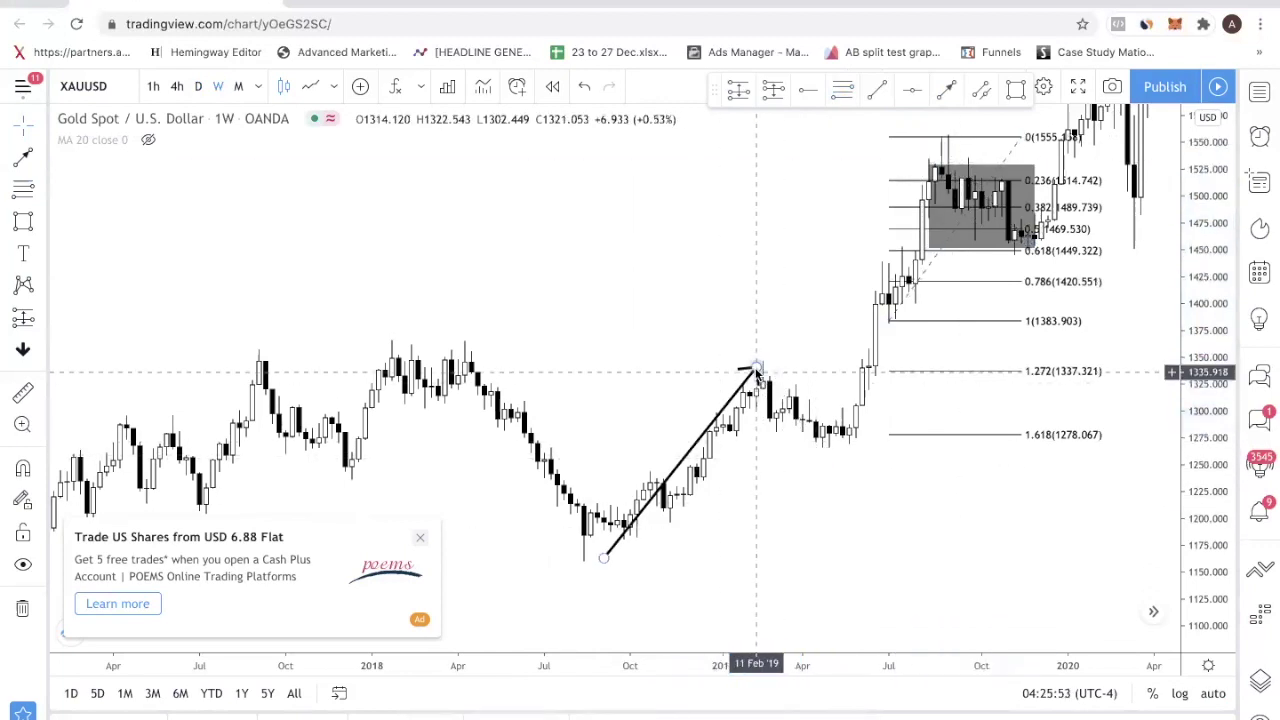
click(751, 376)
key(Delete)
Draw a rectangle around the small consolidation at the Fib's low, from 17 June to 12 August 2019, about 1380.6 to 1409.6
click(886, 295)
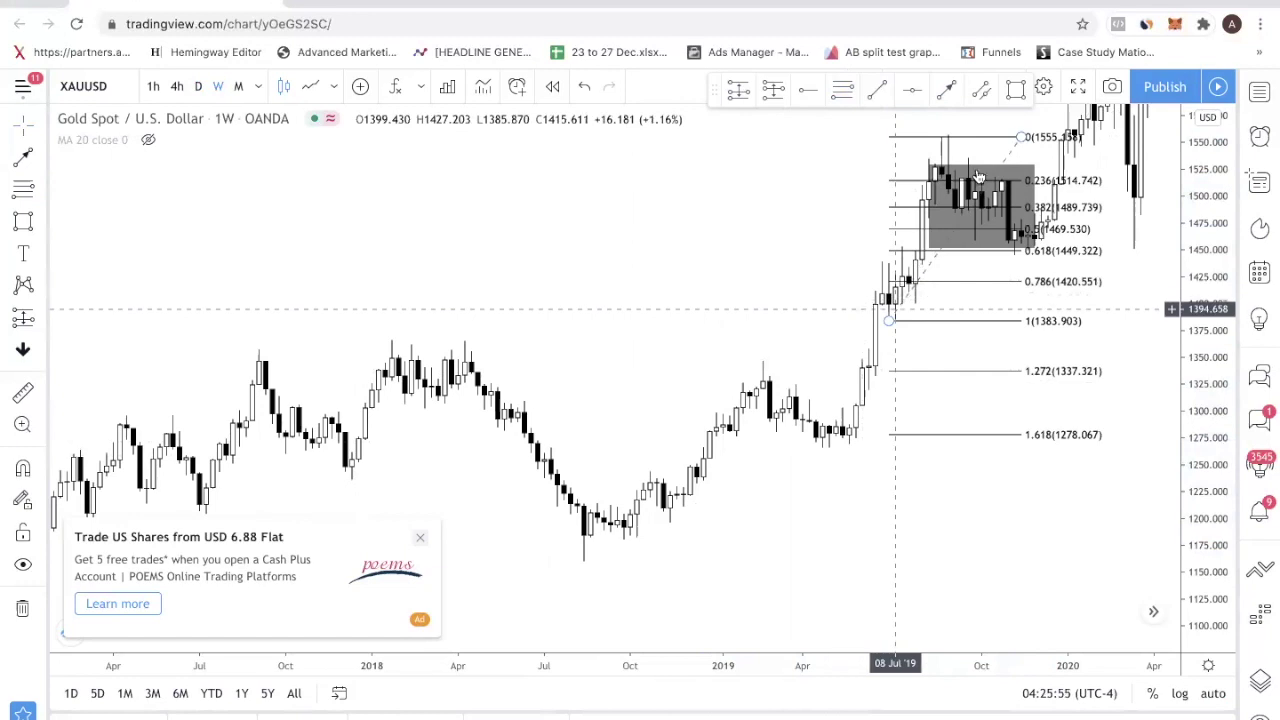
click(1018, 92)
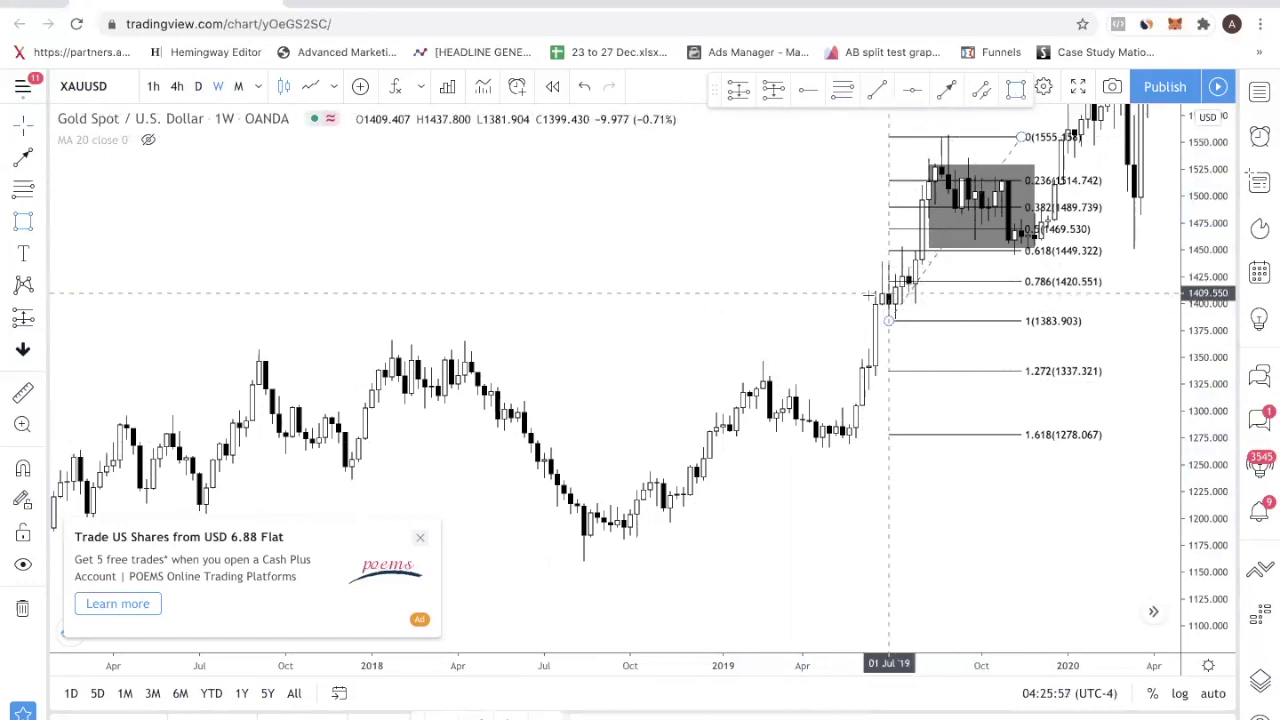
click(862, 294)
click(929, 317)
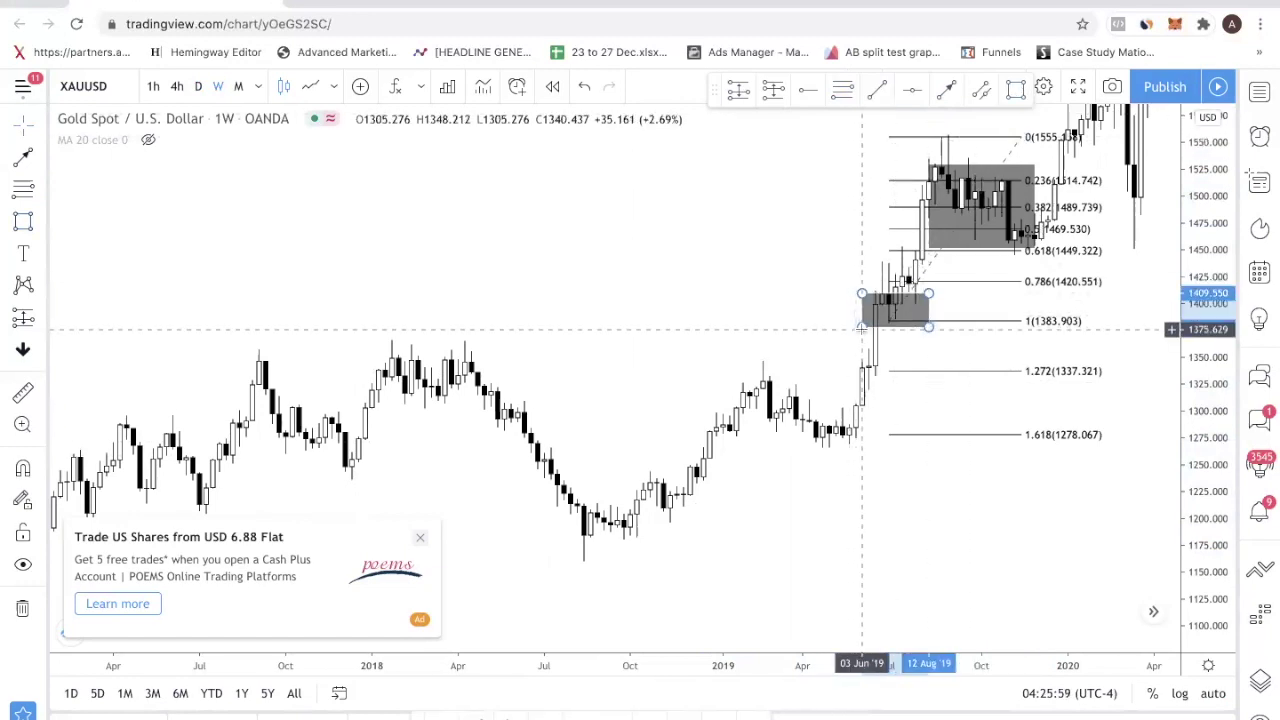
drag(860, 305, 875, 305)
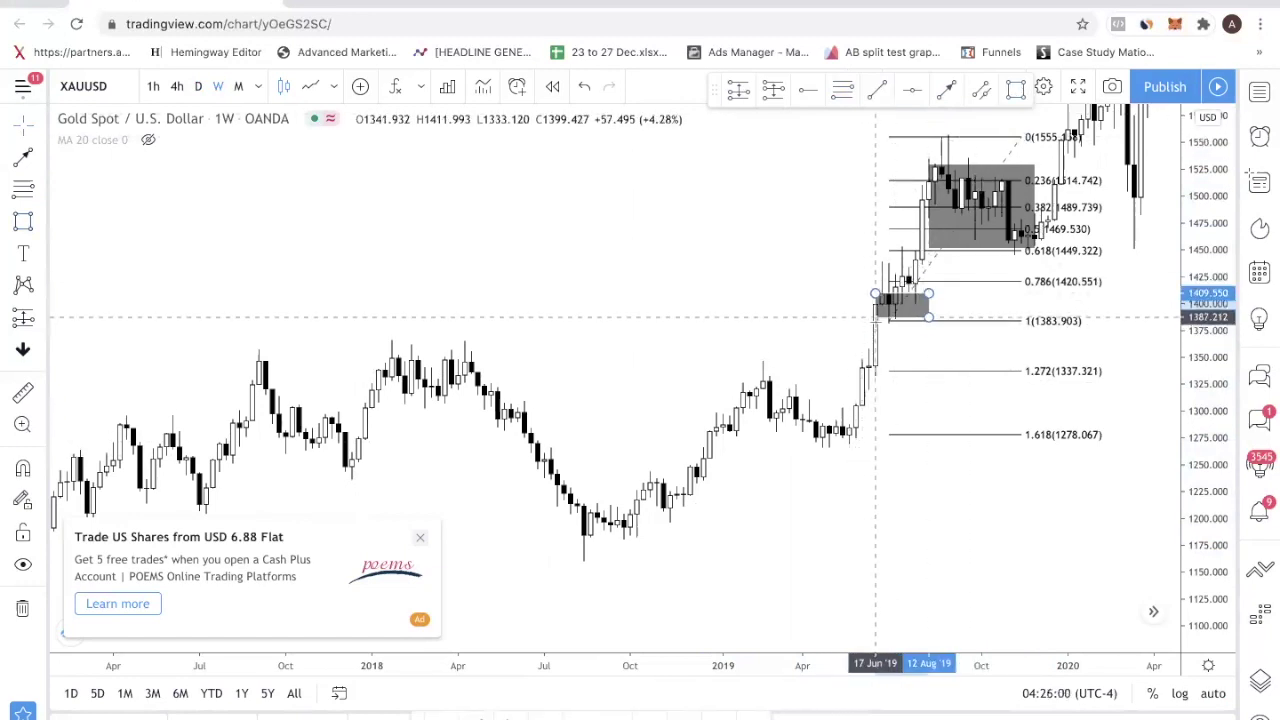
View the weekly prices as a line chart and return the chart to candlesticks
click(310, 86)
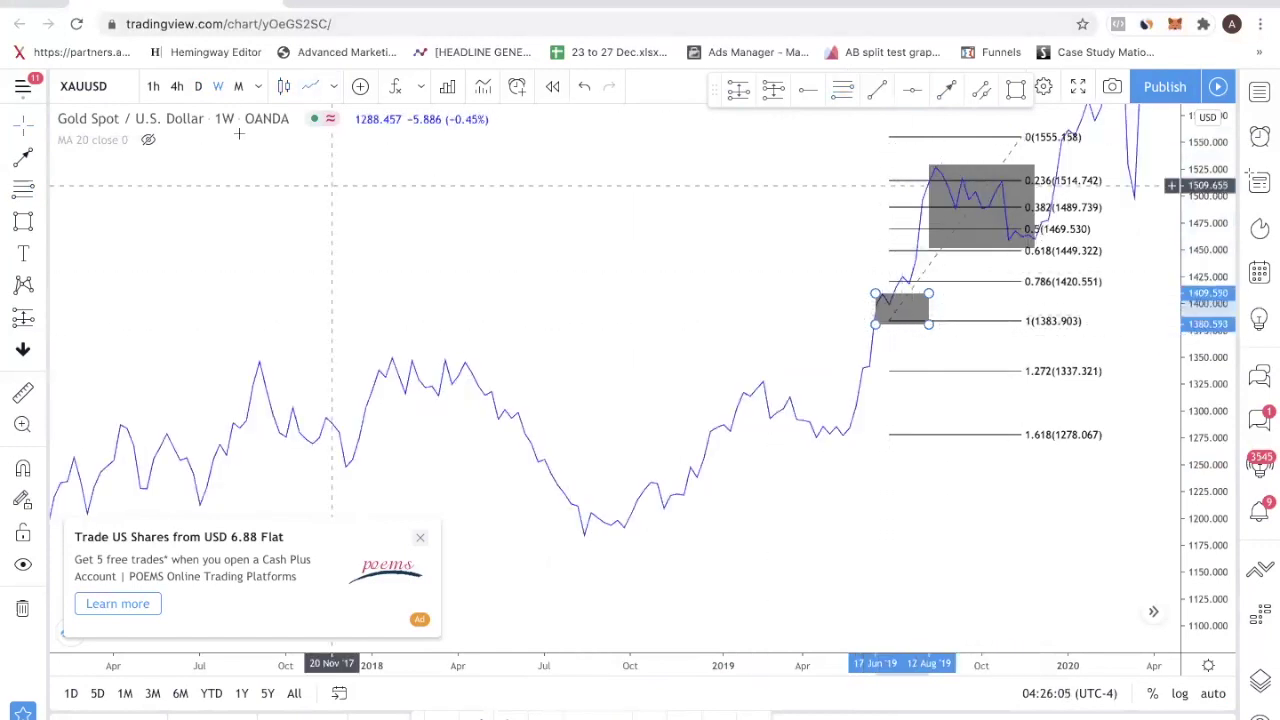
click(284, 87)
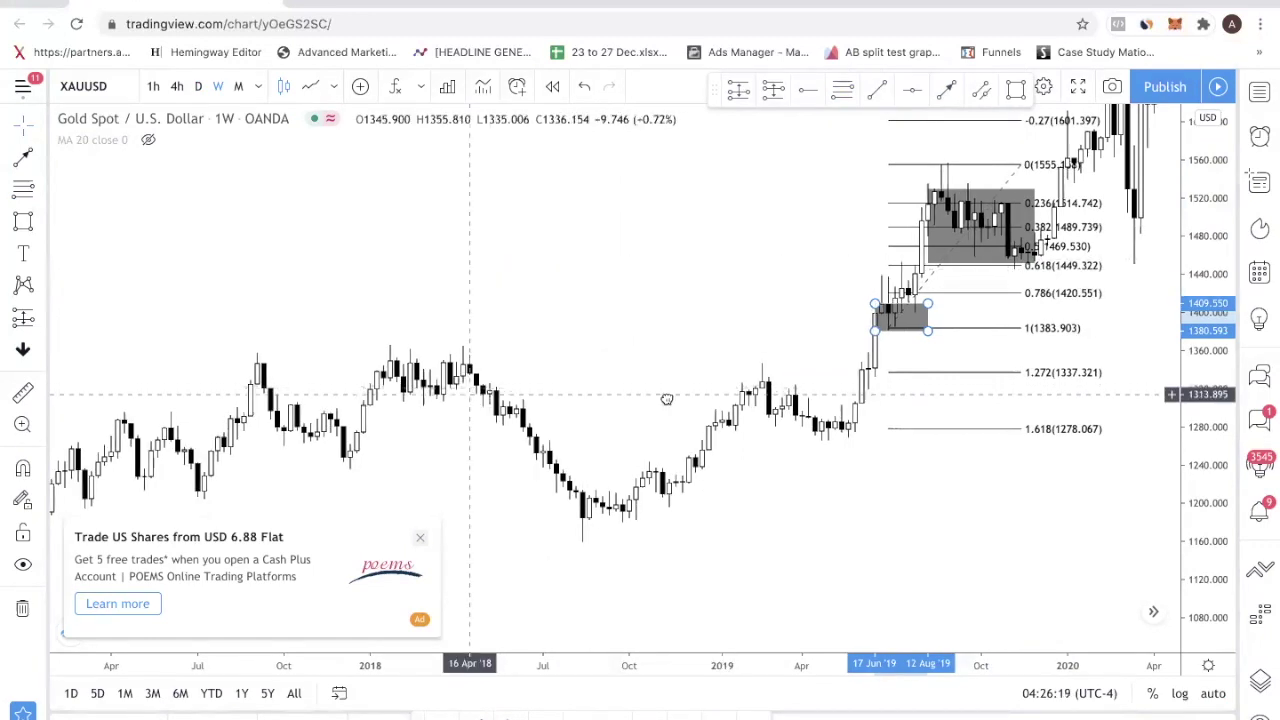
Draw a rectangle over the 22 January to 28 May 2018 price range, from about 1368.2 down to 1302.4
scroll(666, 400, left, 10)
drag(1220, 466, 1220, 350)
click(1015, 88)
mouse_move(672, 323)
mouse_down()
mouse_move(837, 420)
mouse_move(824, 428)
mouse_up()
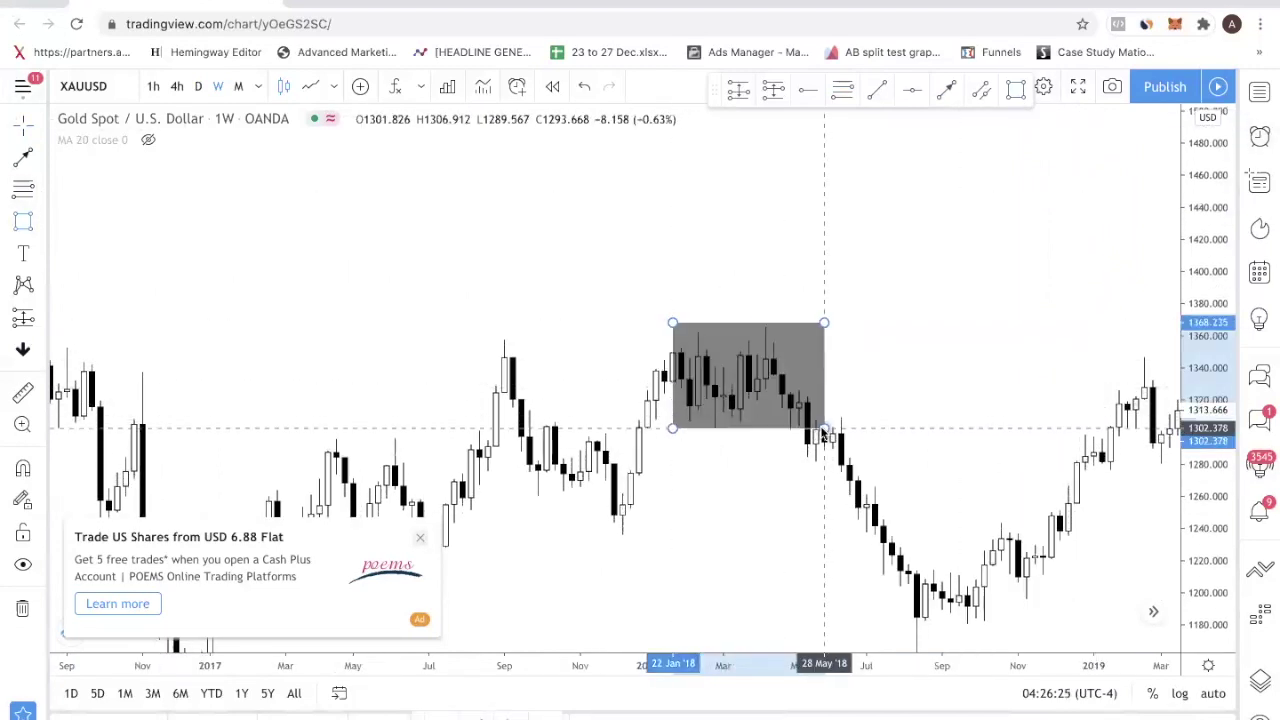
Draw a Fib Retracement inside the 2018 rectangle from the range low at about 1302.4 to the April high at about 1366.0
click(843, 88)
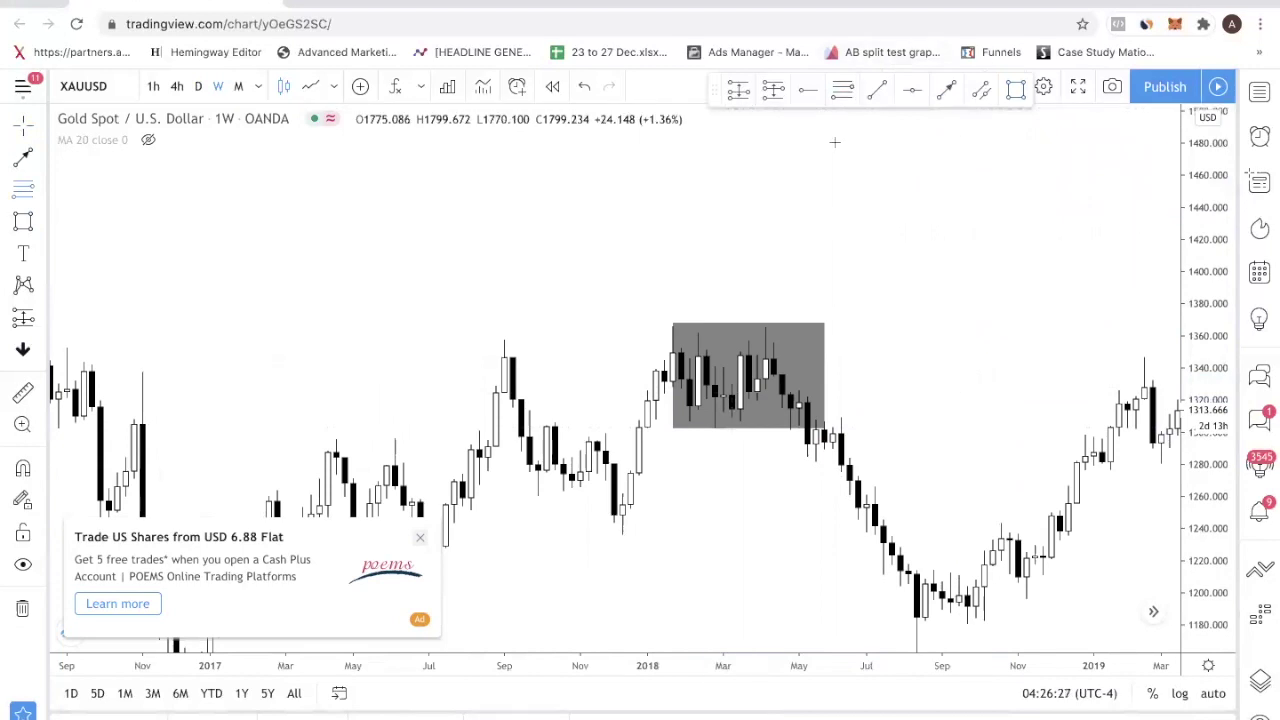
click(706, 428)
click(785, 326)
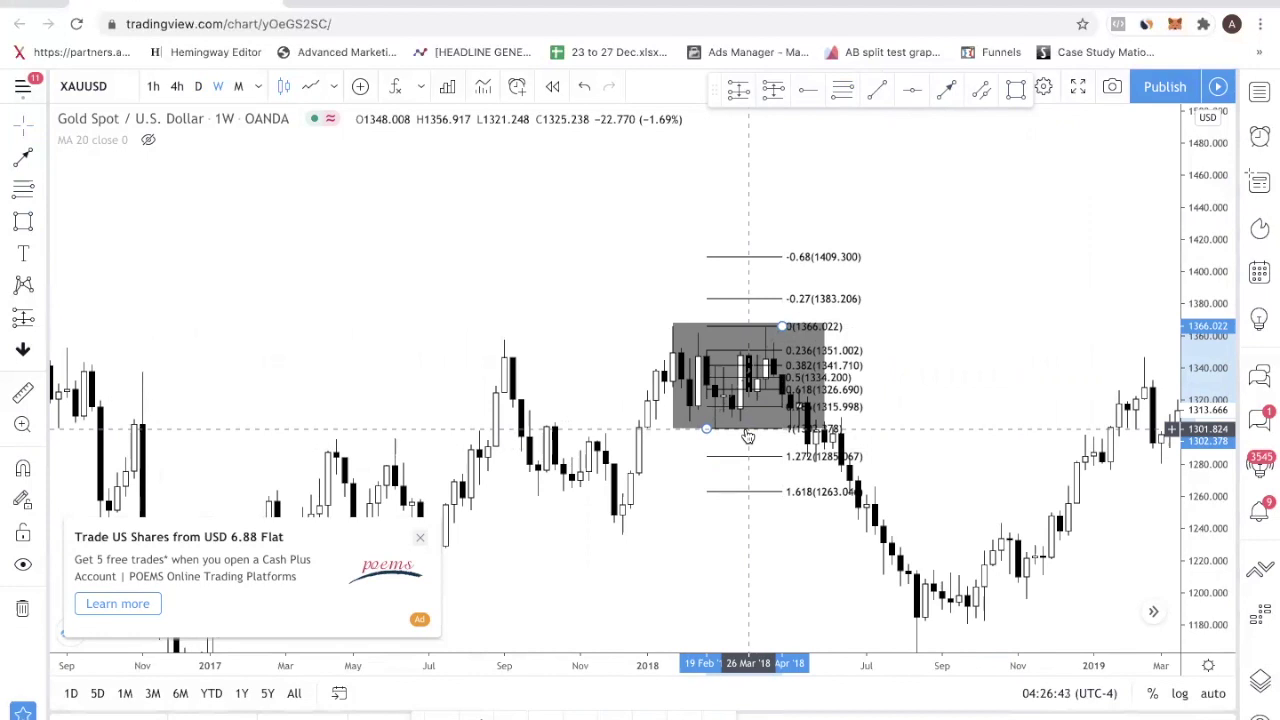
Try a Fib Retracement from the July 2016 high down to the mid-2017 lows
mouse_move(748, 437)
mouse_down()
mouse_move(989, 452)
mouse_move(1003, 566)
mouse_move(788, 537)
mouse_up()
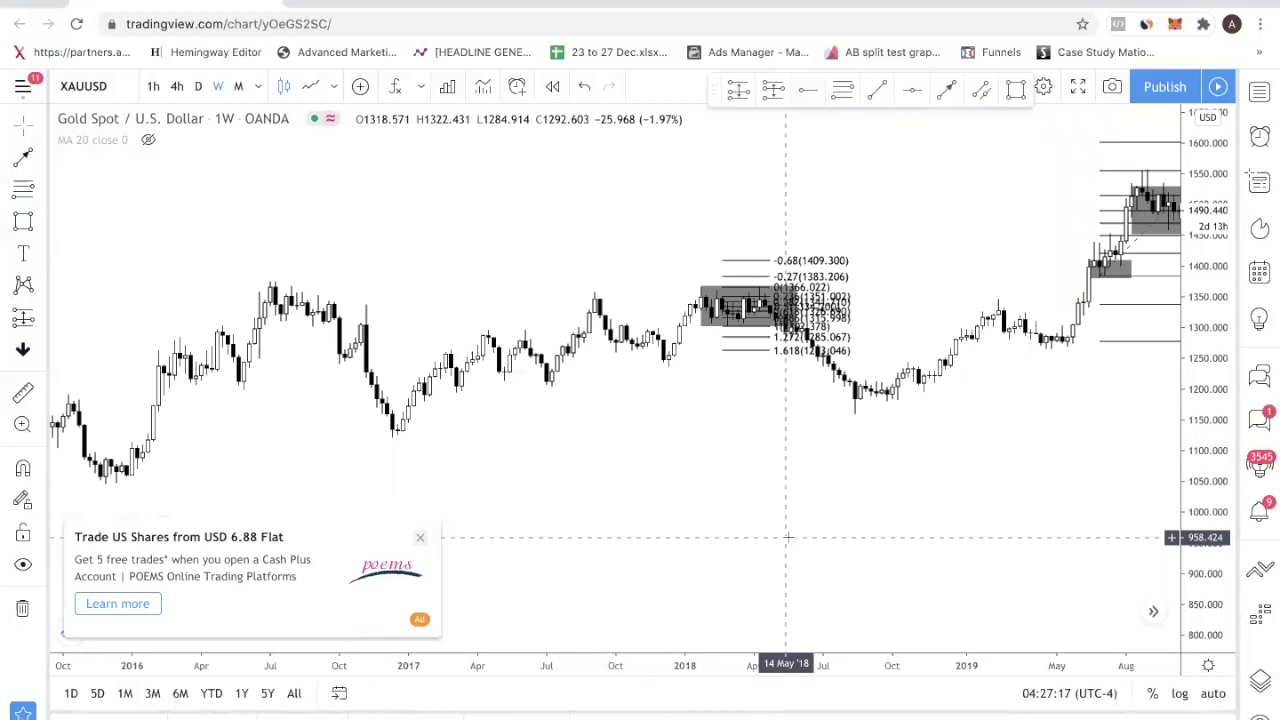
click(23, 188)
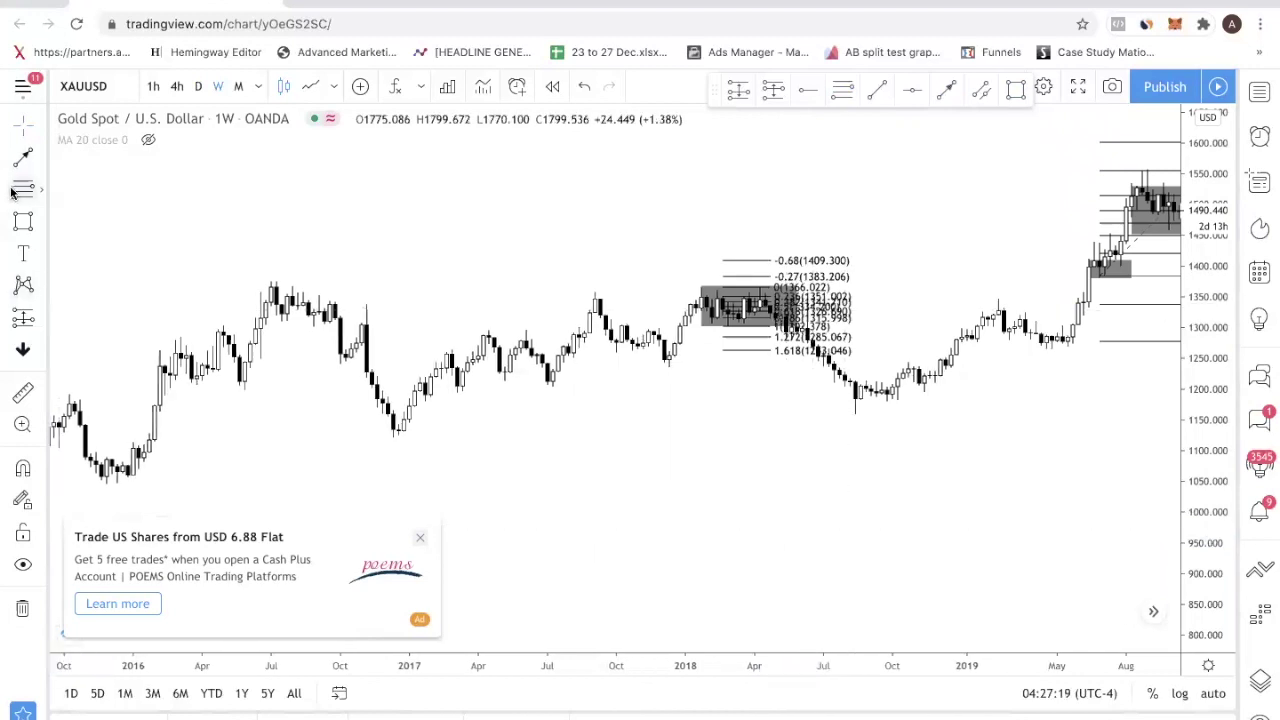
mouse_move(271, 280)
mouse_down()
mouse_move(357, 387)
mouse_move(400, 395)
mouse_move(425, 426)
mouse_move(430, 402)
mouse_move(485, 416)
mouse_move(537, 398)
mouse_up()
key(Escape)
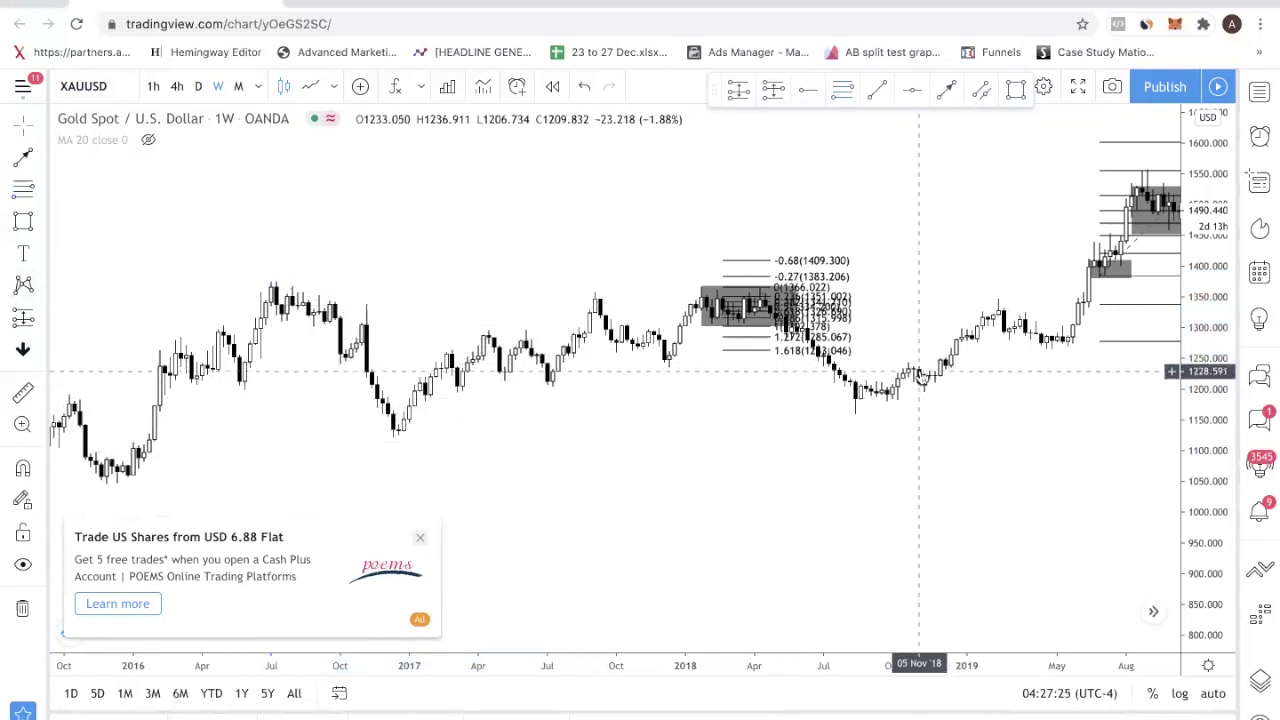